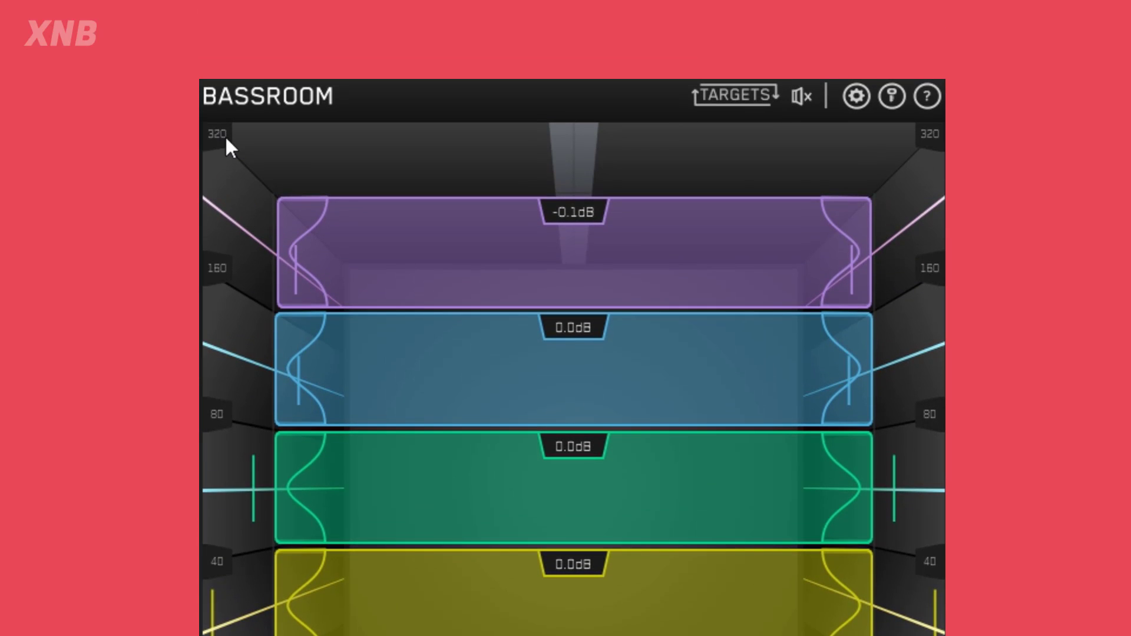
Sweep the purple 160–320 Hz band's gain up to +4.0 dB, down to its minimum, and back to -0.2 dB.
drag(363, 235, 432, 82)
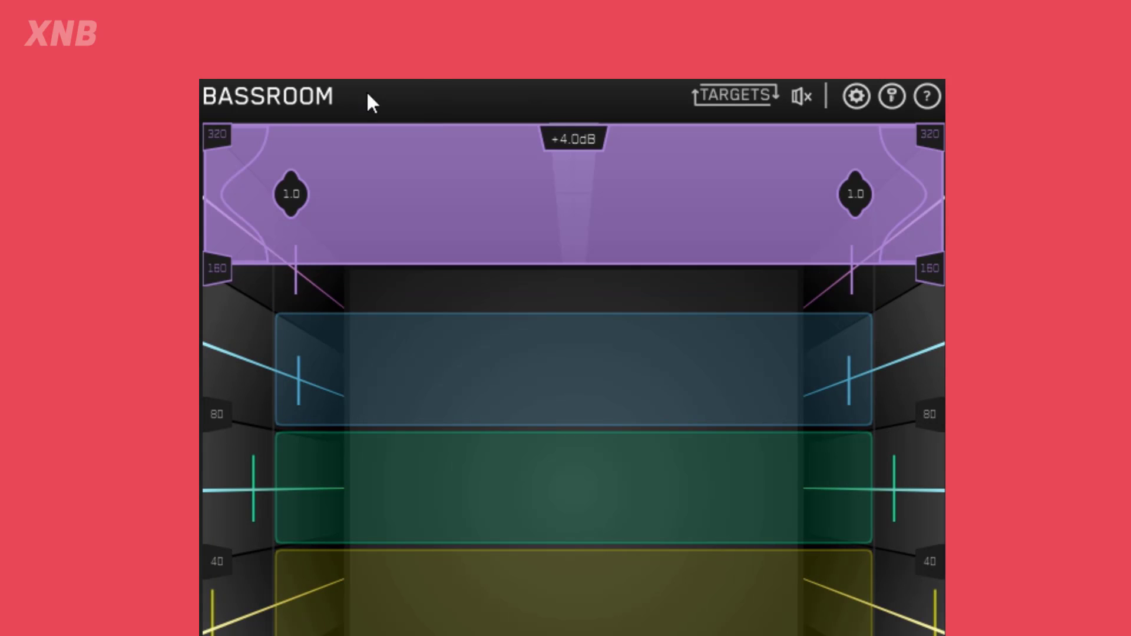
drag(391, 168, 452, 342)
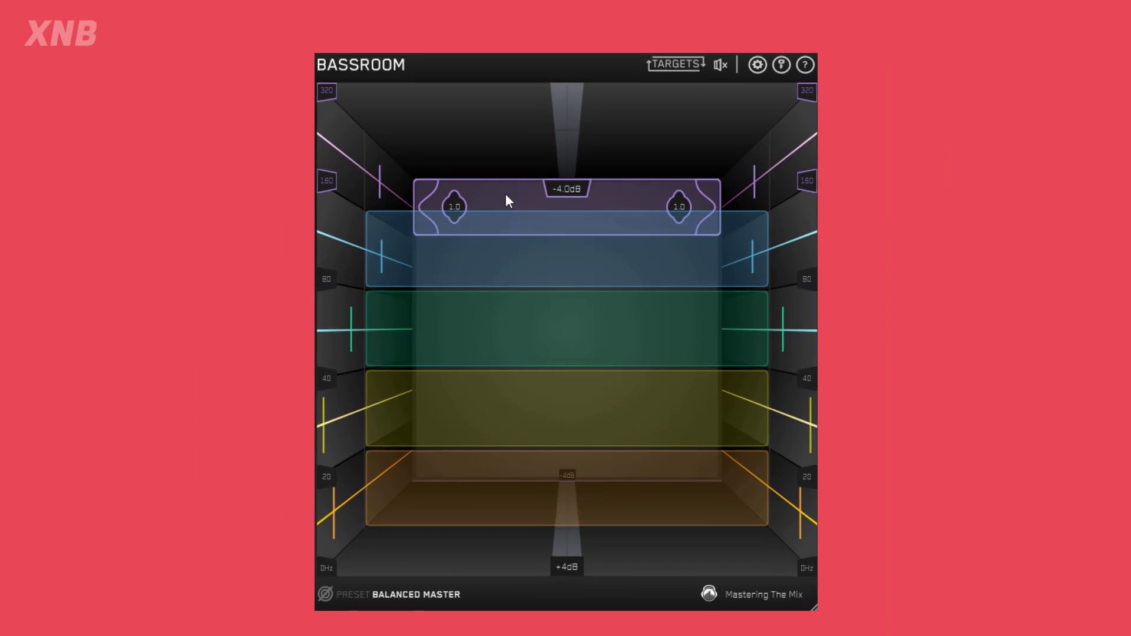
drag(506, 193, 512, 133)
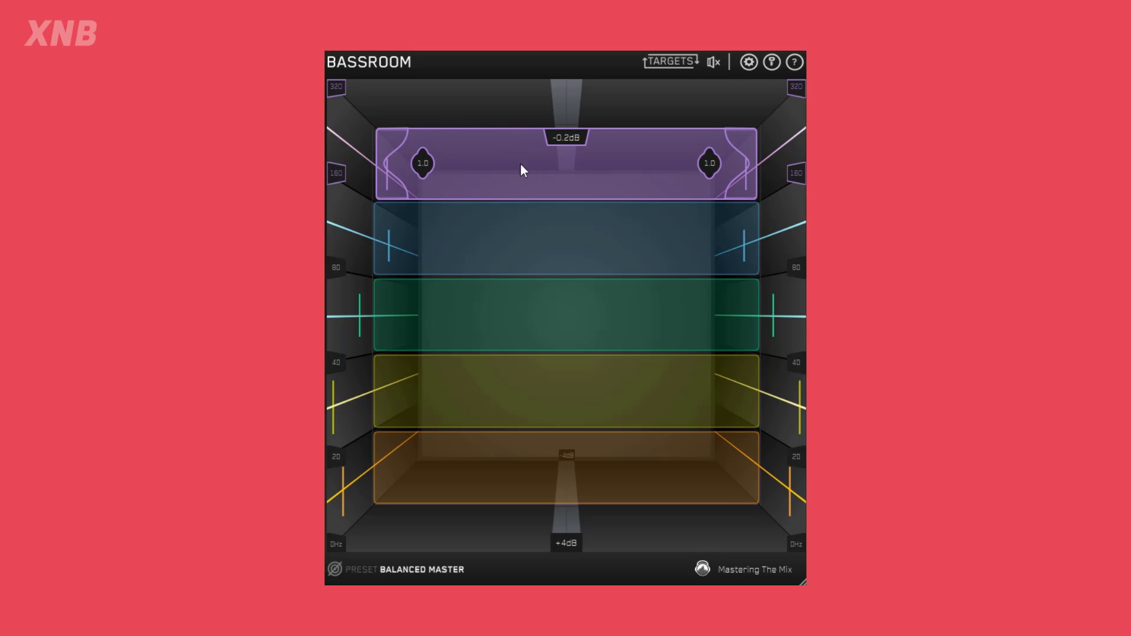
Set the purple 160–320 Hz band's Q to 0.6 with gain at -0.2 dB, and toggle its red state on and off.
drag(428, 163, 467, 169)
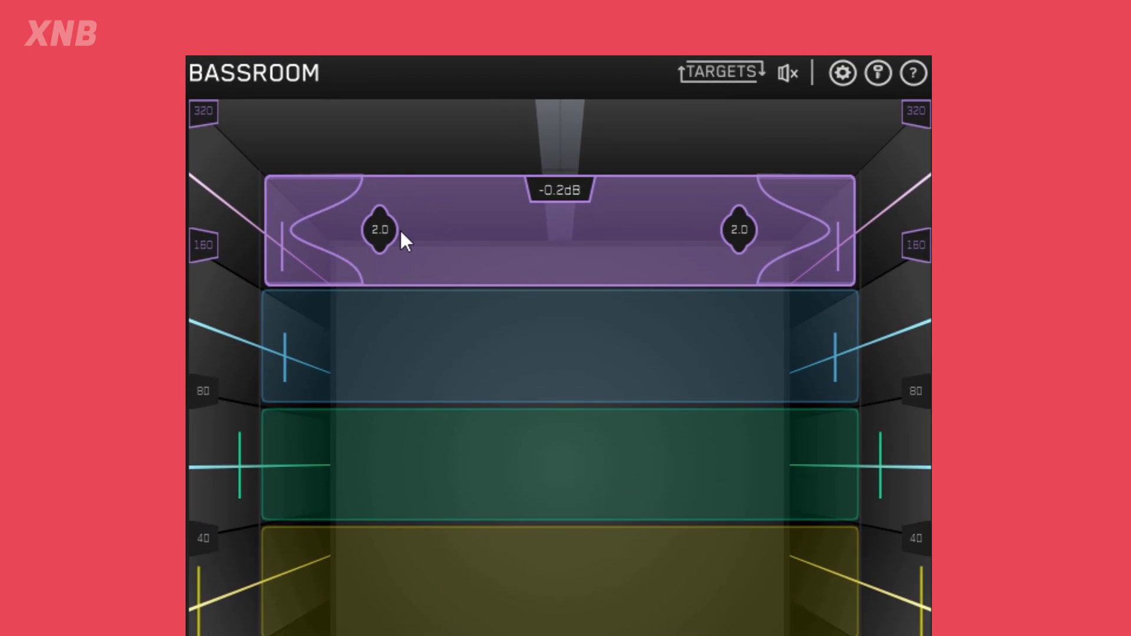
drag(401, 233, 281, 238)
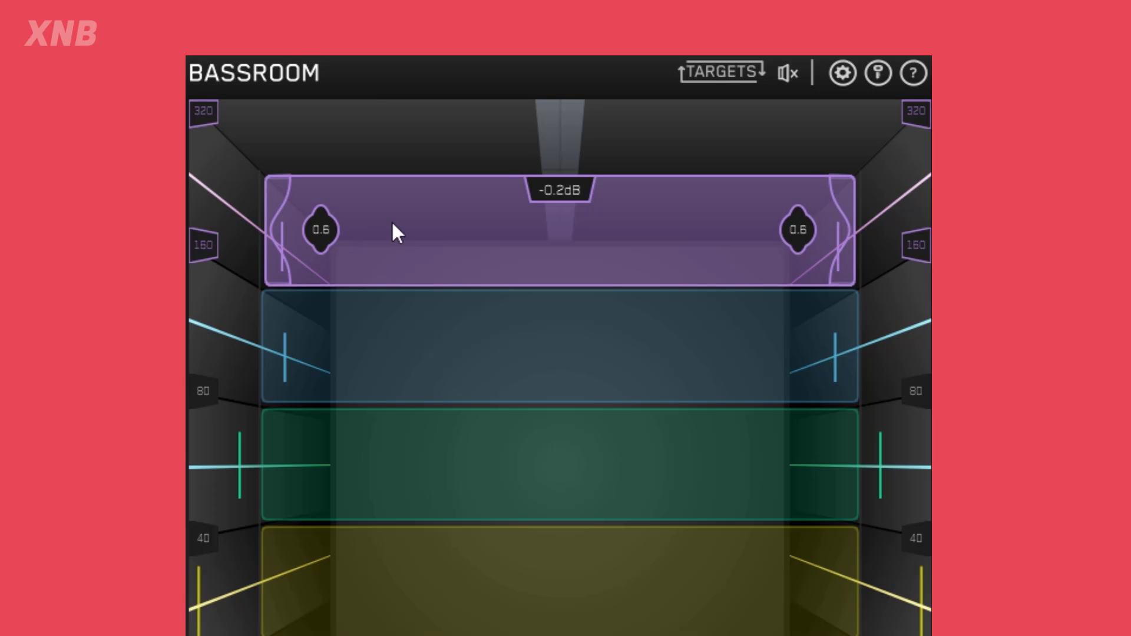
drag(392, 223, 397, 234)
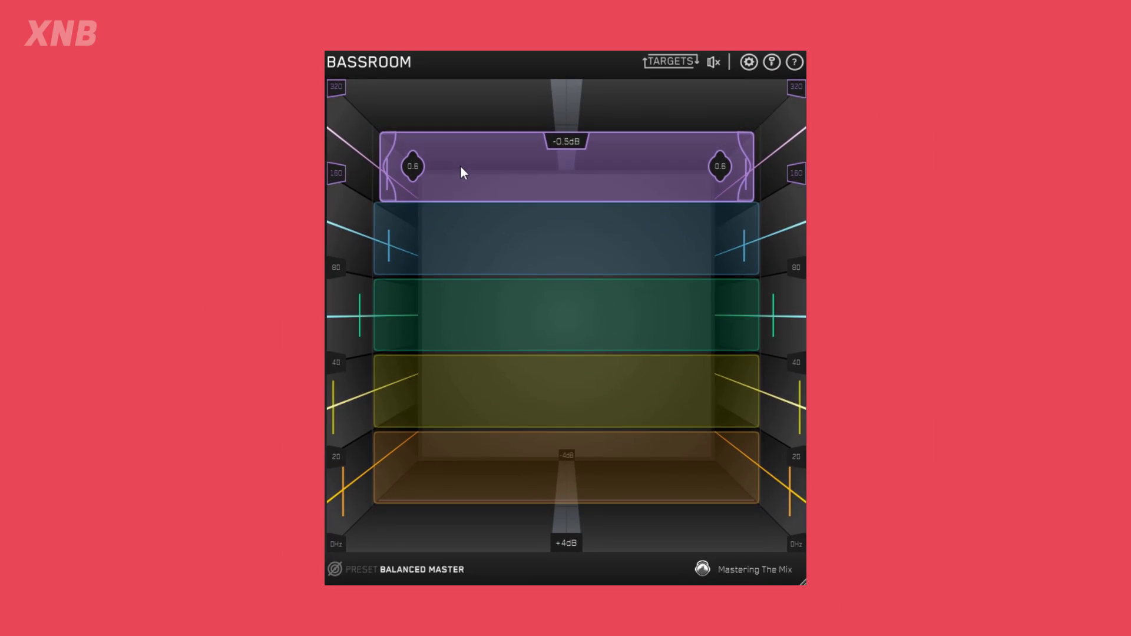
drag(460, 165, 460, 161)
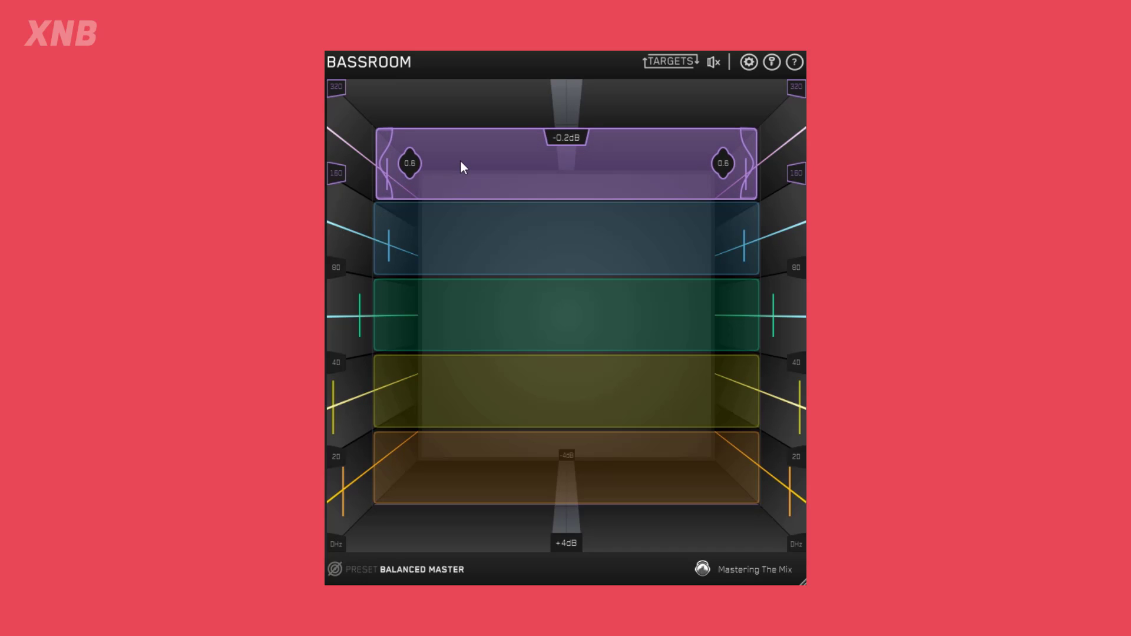
click(460, 161)
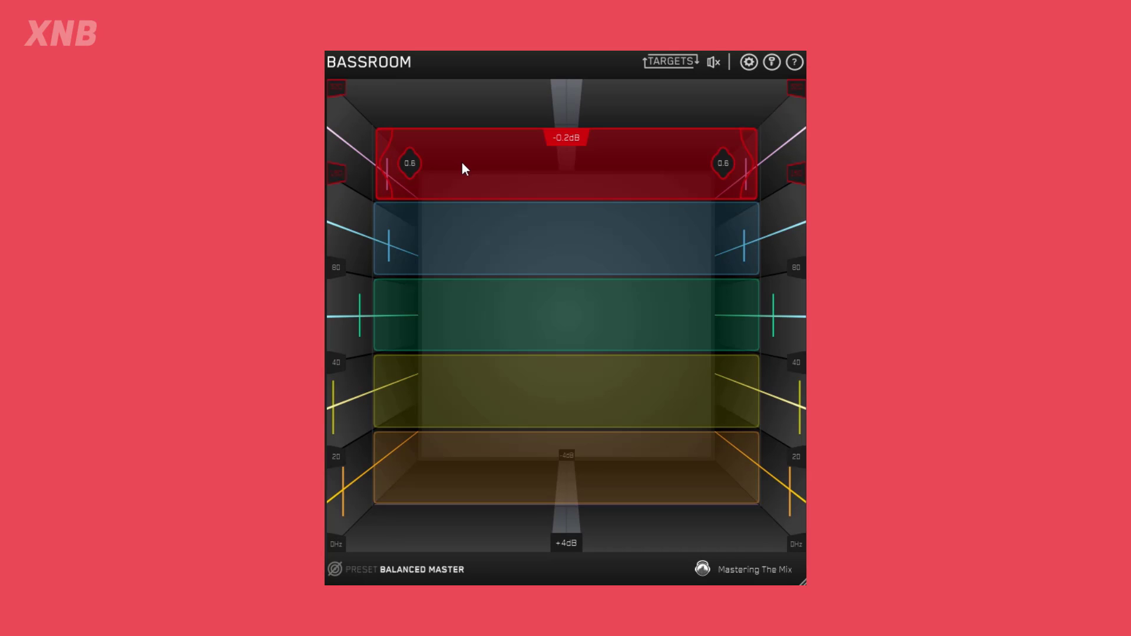
click(488, 162)
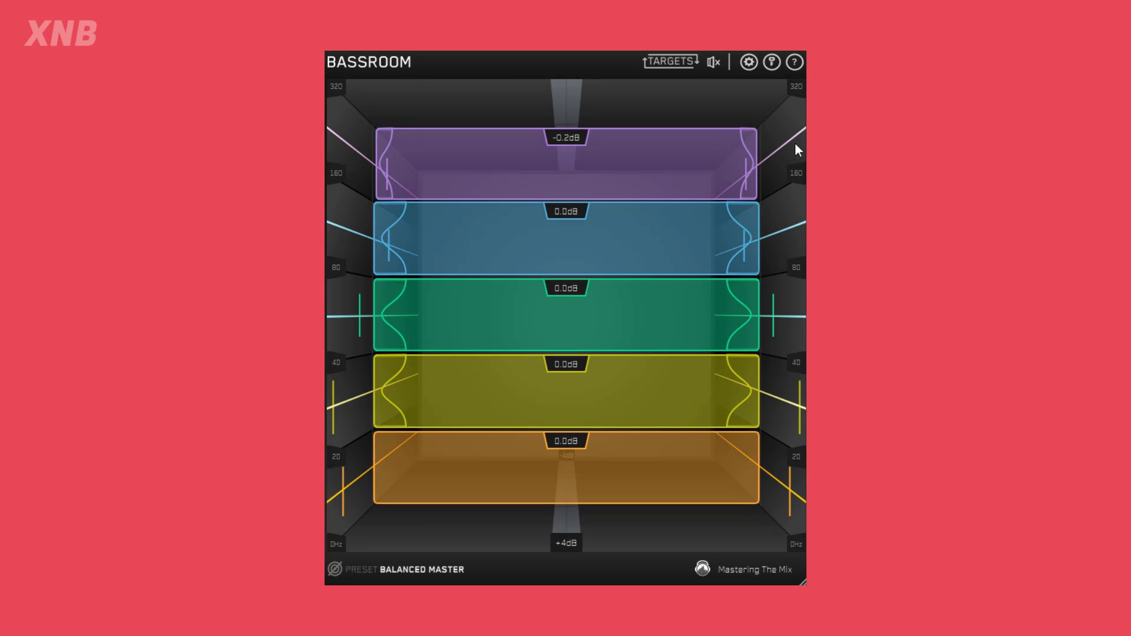
Raise the orange 0–20 Hz band to its maximum gain and try the +6 dB gain range.
drag(602, 478, 542, 545)
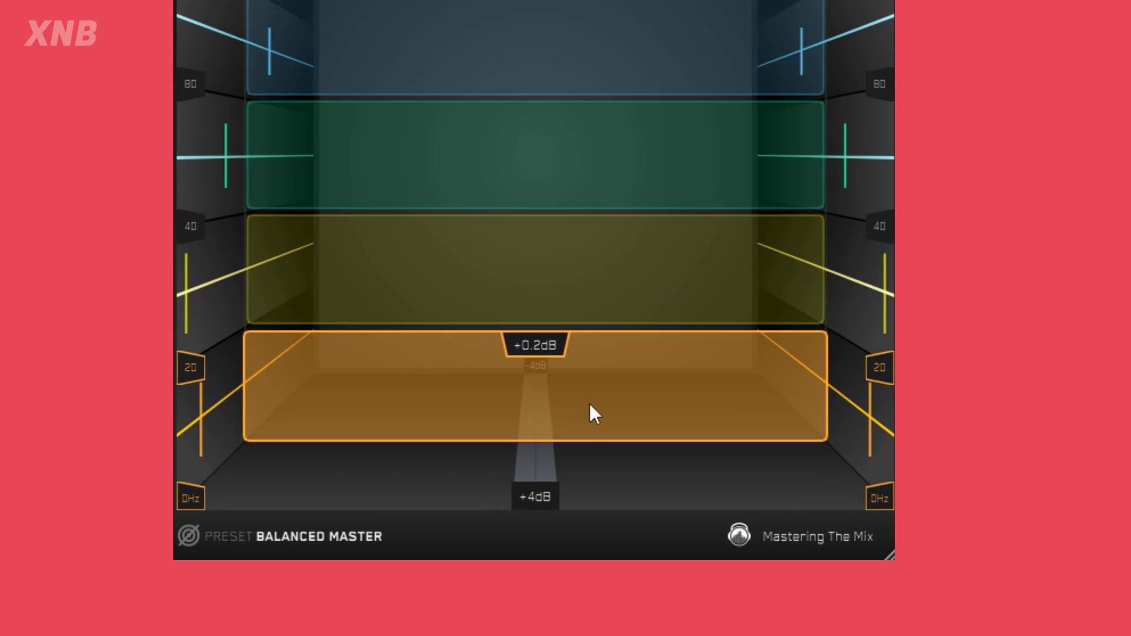
drag(495, 493, 573, 449)
click(527, 492)
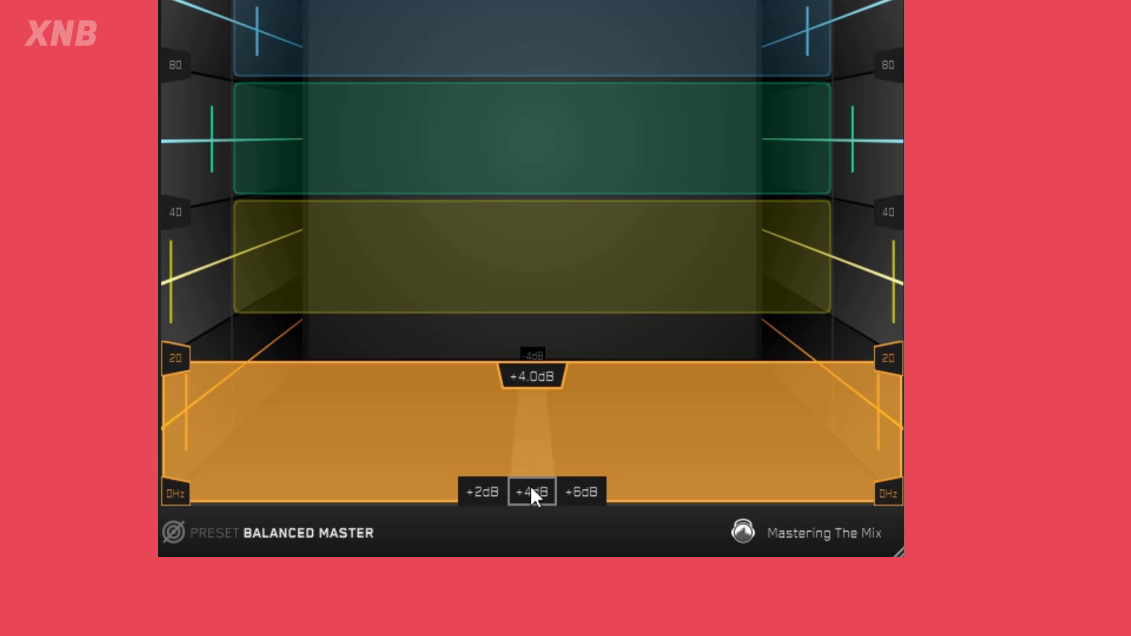
click(589, 492)
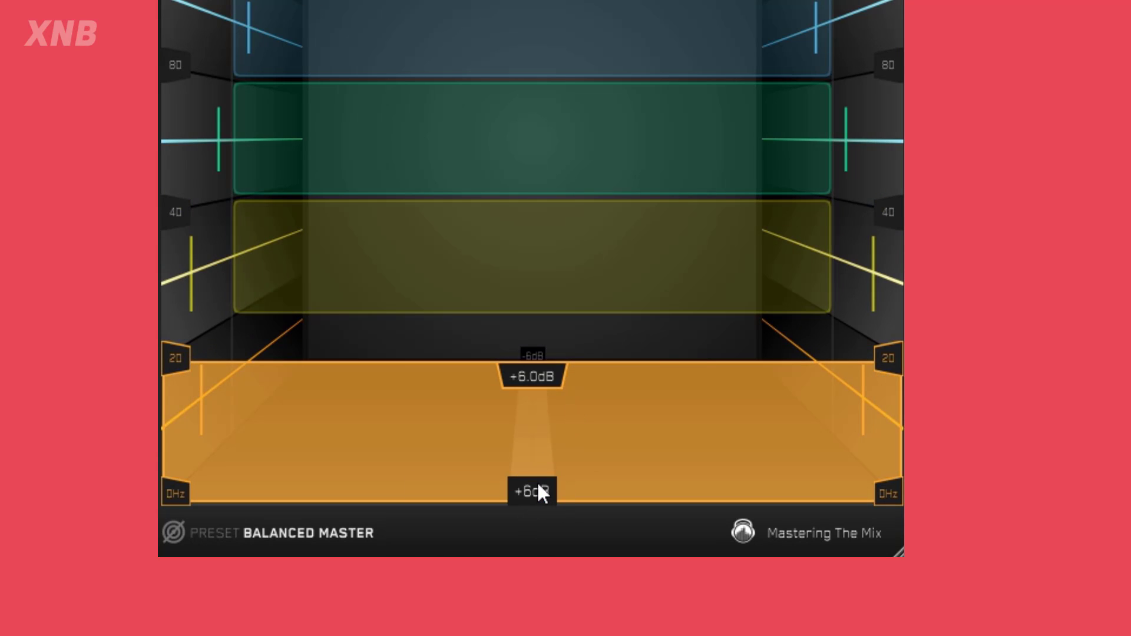
mouse_move(539, 484)
click(475, 491)
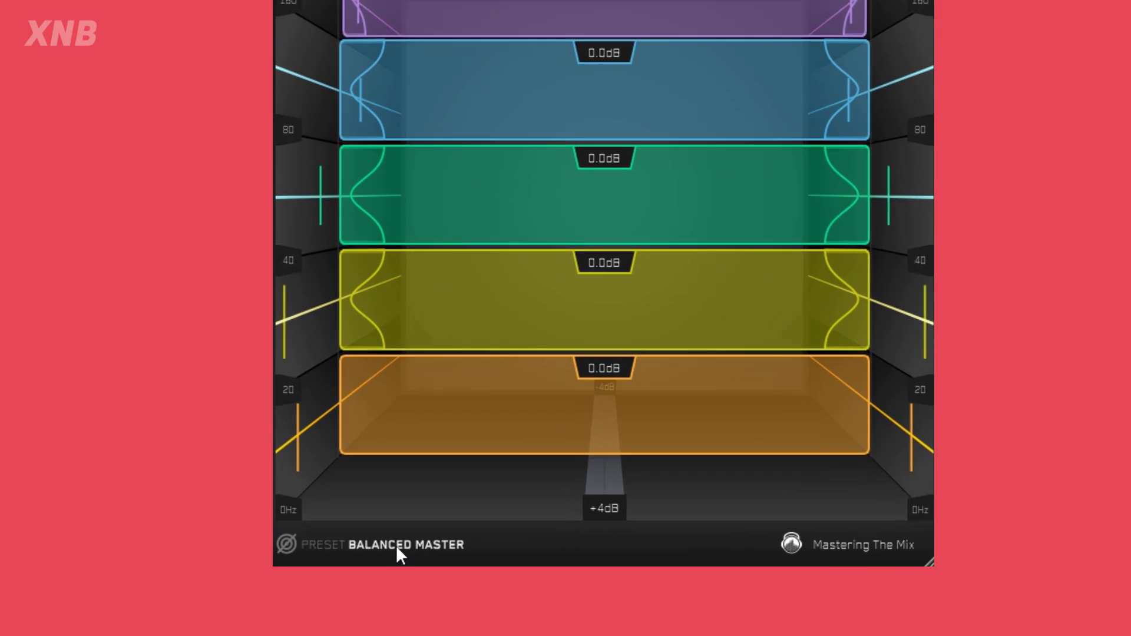
Load the EDM target preset from the Electronic category.
click(379, 534)
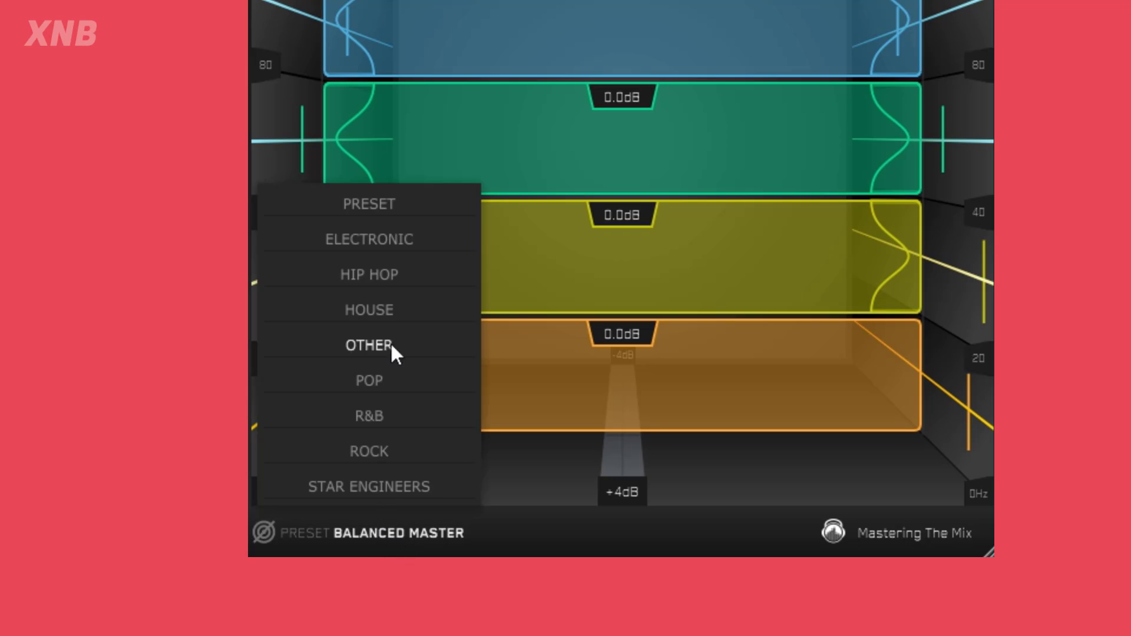
mouse_move(378, 231)
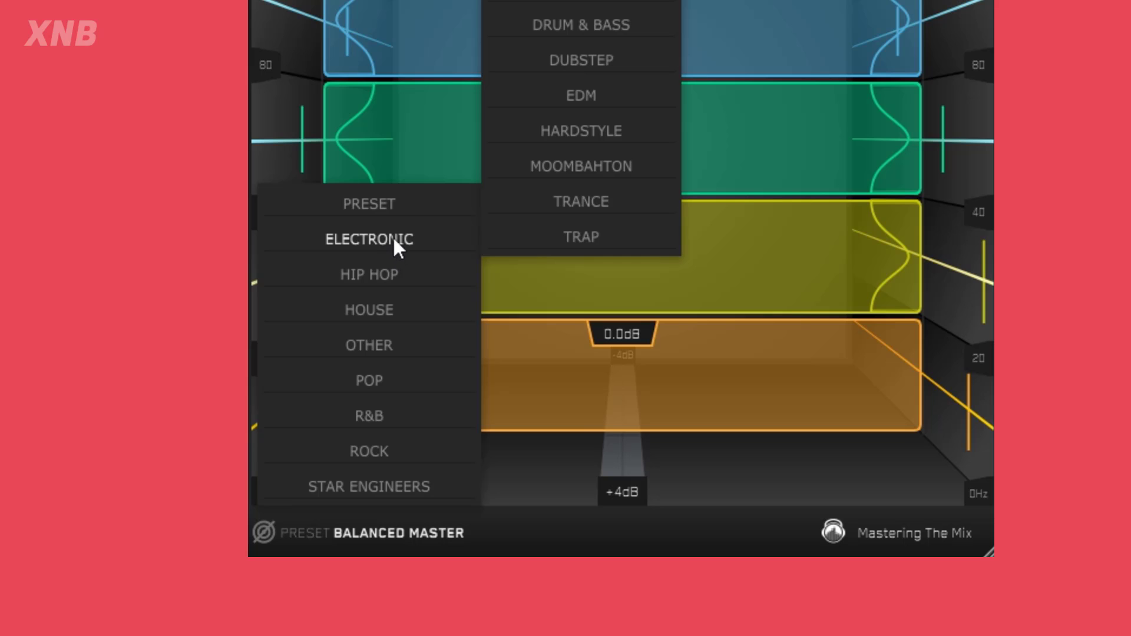
click(580, 96)
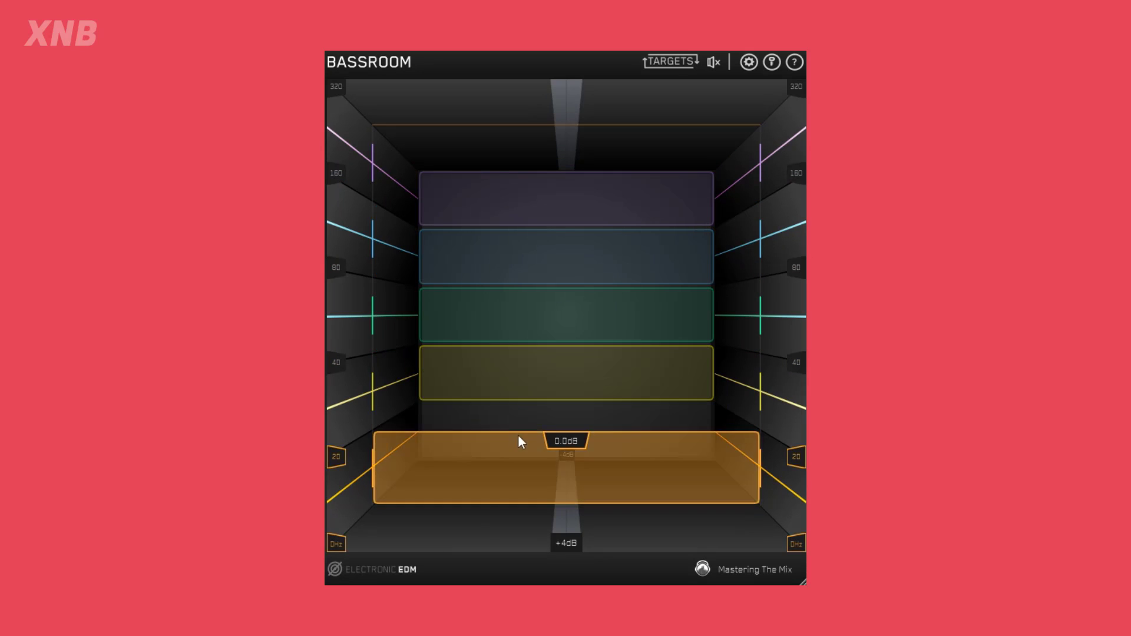
Lower the orange 0–20 Hz band to -4.0 dB, and nudge the purple band to -3.7 dB before returning it to -4.0 dB.
drag(518, 435, 551, 305)
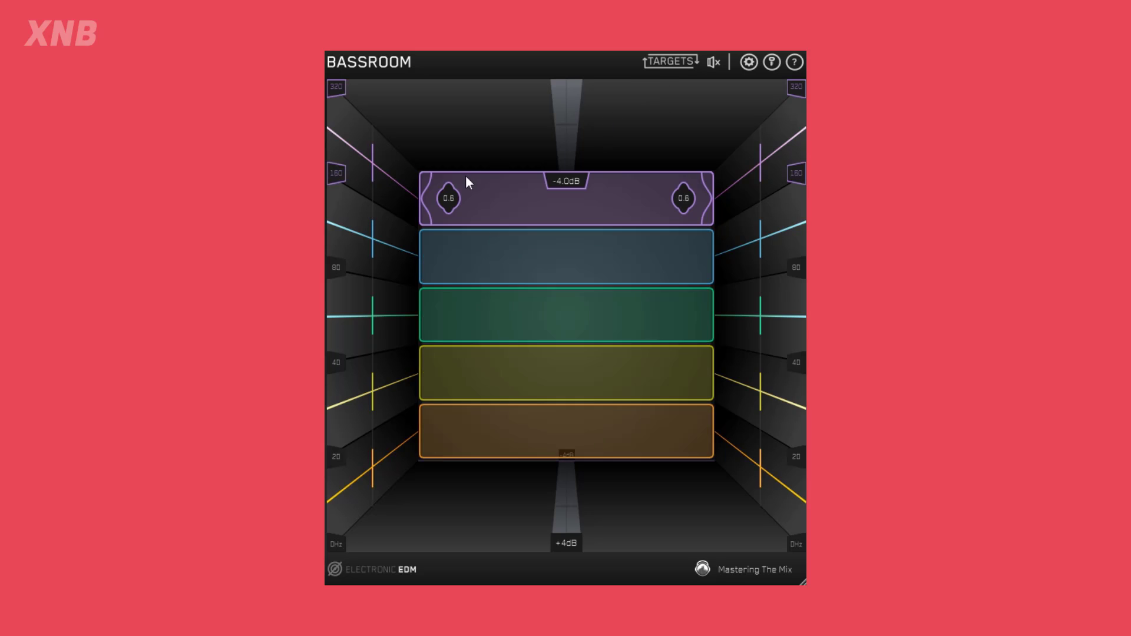
mouse_move(504, 197)
mouse_down()
mouse_move(505, 108)
mouse_move(505, 195)
mouse_up()
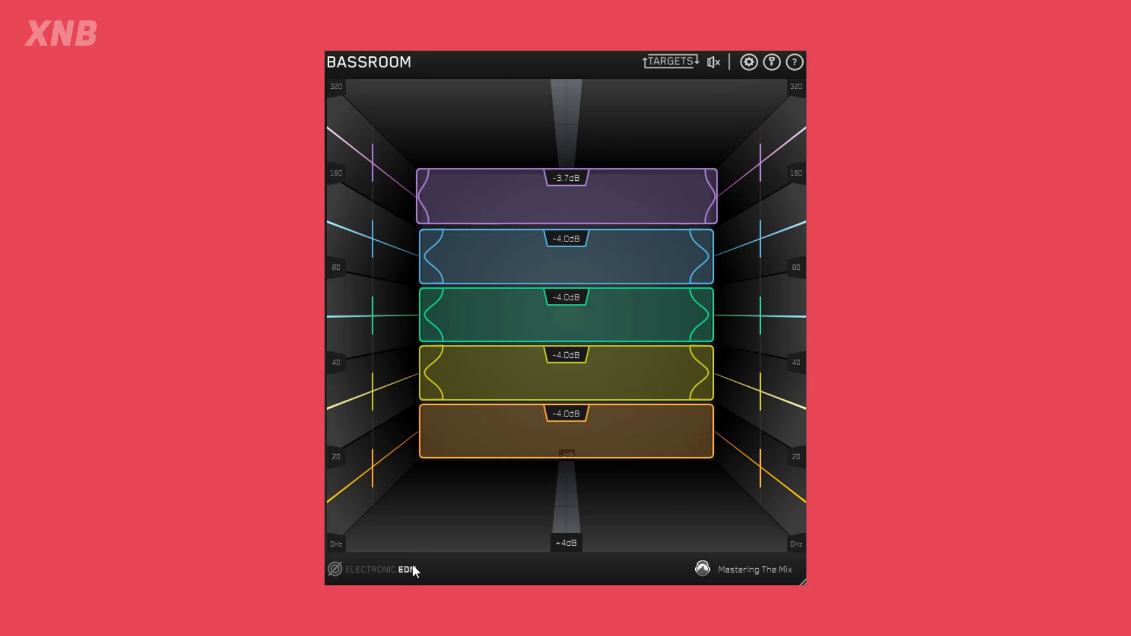
double_click(523, 202)
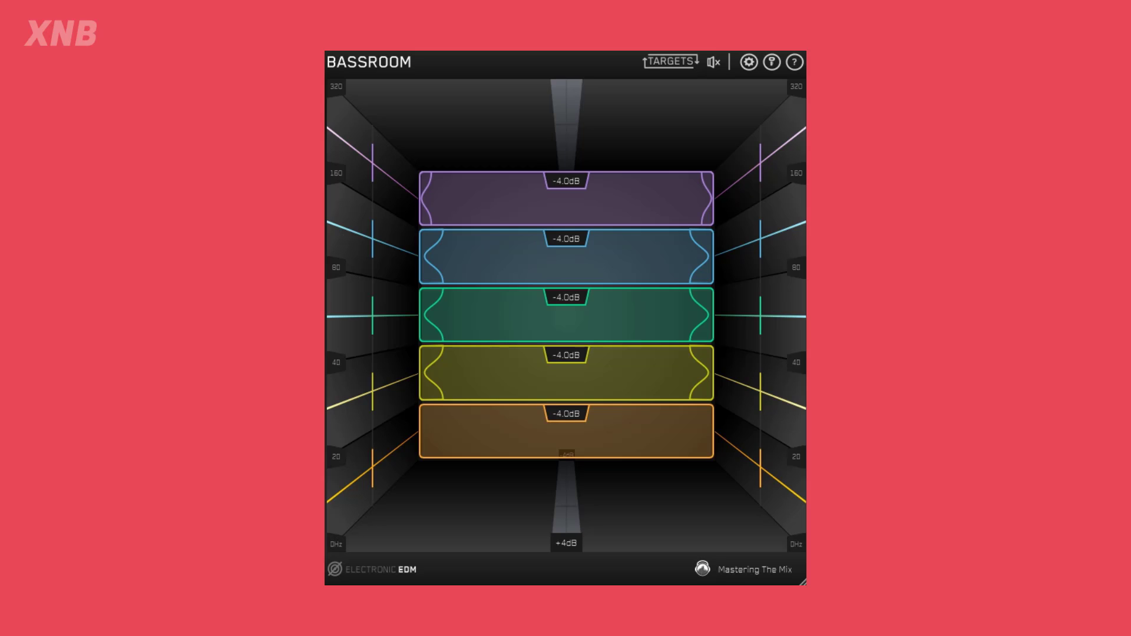
click(495, 359)
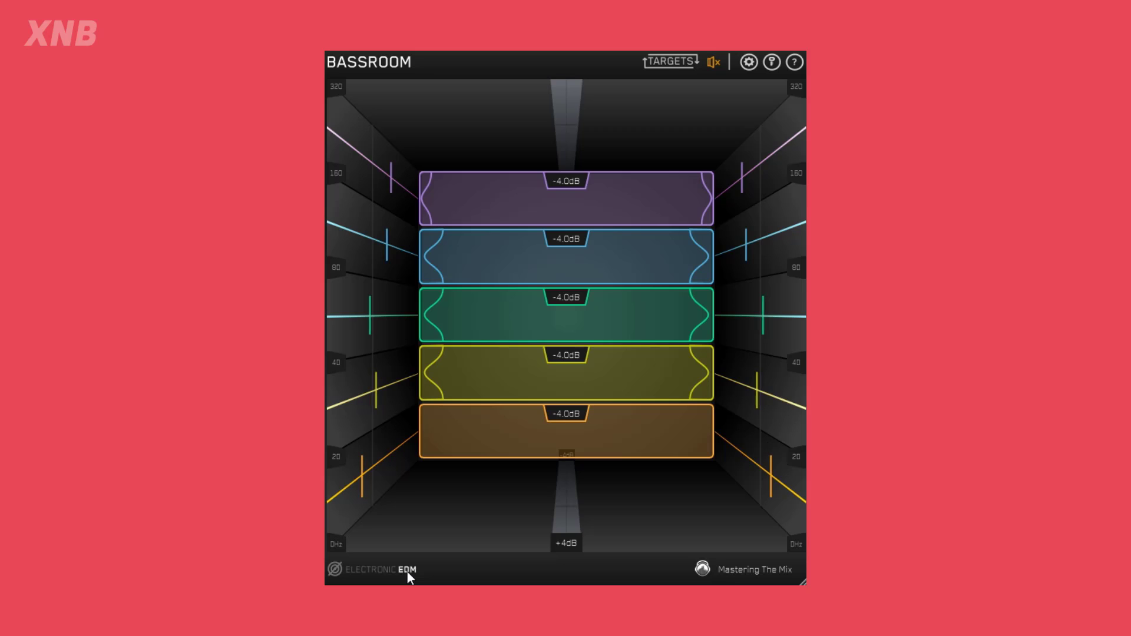
Raise the bands to their EDM targets: purple -1.4 dB, blue -1.2 dB, green +0.5 dB, yellow -0.4 dB and orange +0.9 dB.
click(512, 200)
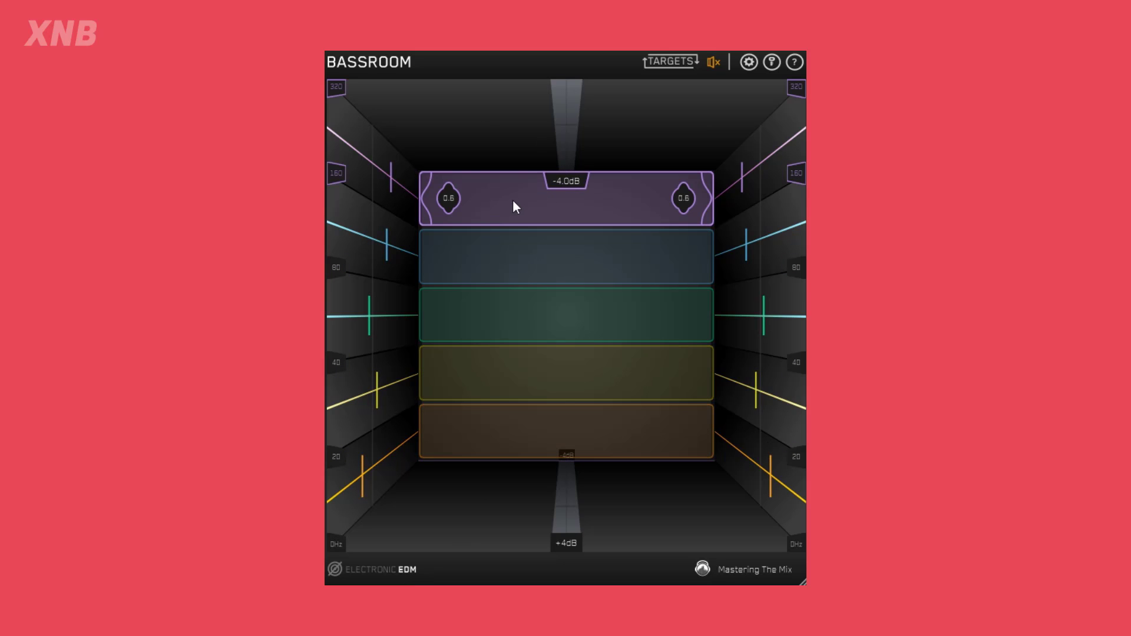
drag(512, 200, 501, 163)
drag(510, 228, 505, 207)
drag(489, 302, 488, 244)
drag(487, 361, 487, 321)
click(466, 446)
drag(466, 447, 471, 376)
click(482, 308)
click(490, 205)
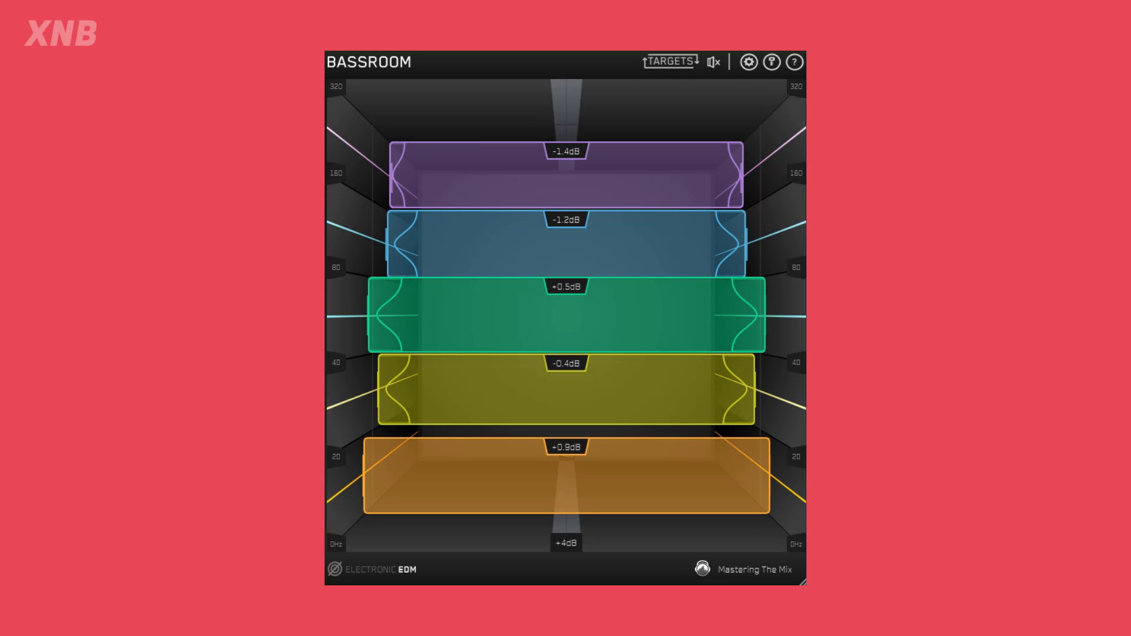
Toggle the purple band's red state, then sweep its gain up to +2.2 dB and back down to -1.7 dB.
mouse_move(510, 167)
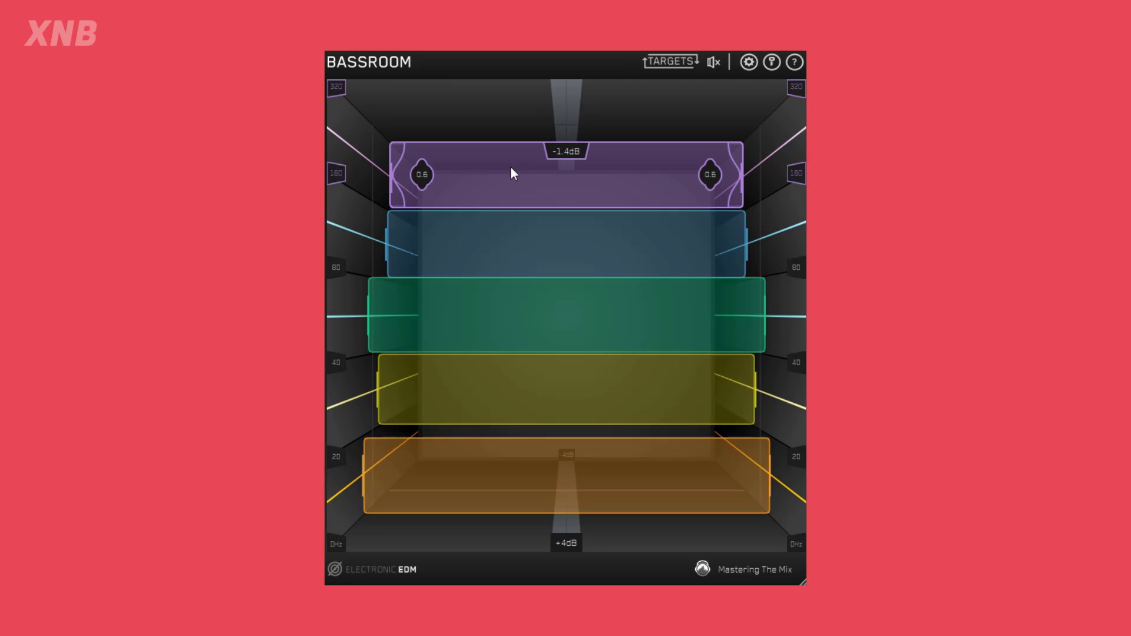
click(452, 176)
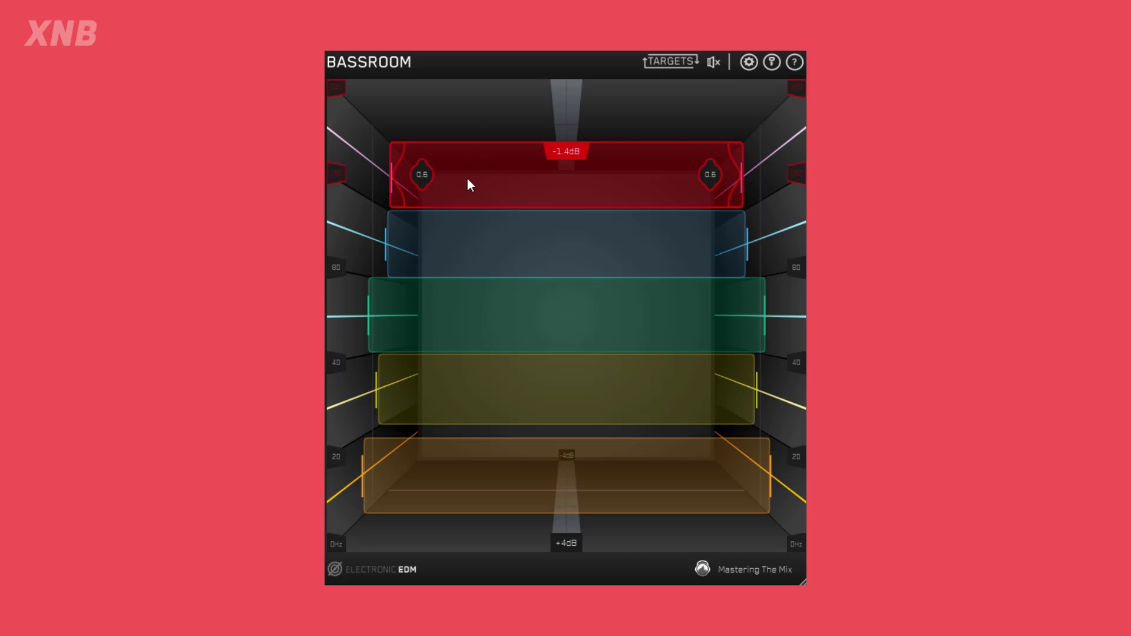
click(466, 177)
drag(504, 171, 507, 121)
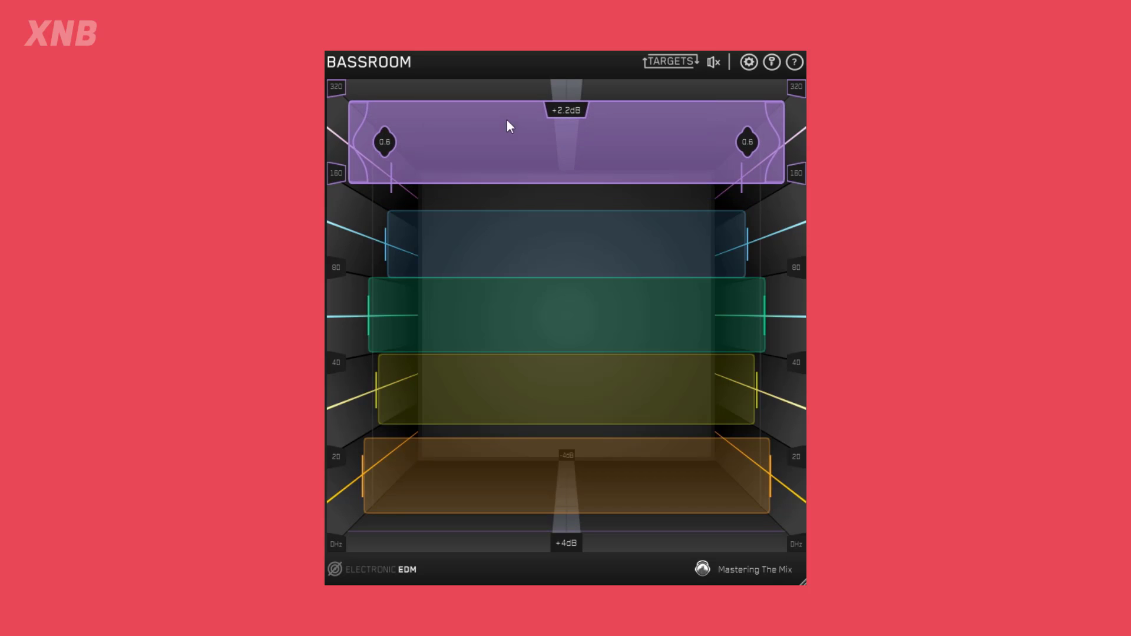
drag(463, 156, 460, 181)
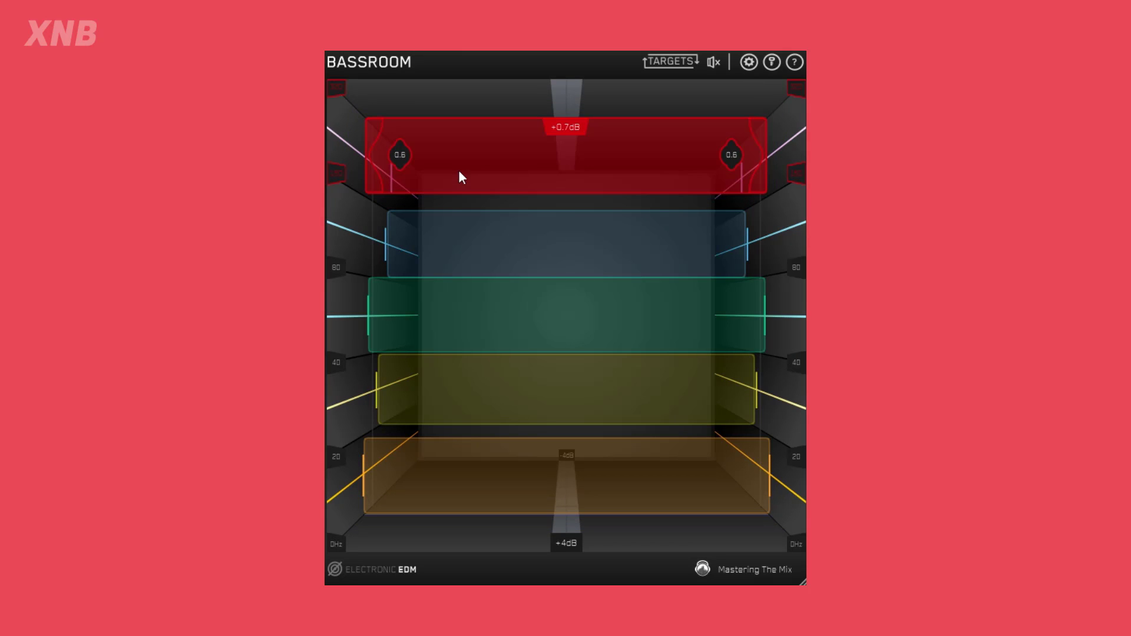
drag(393, 160, 463, 193)
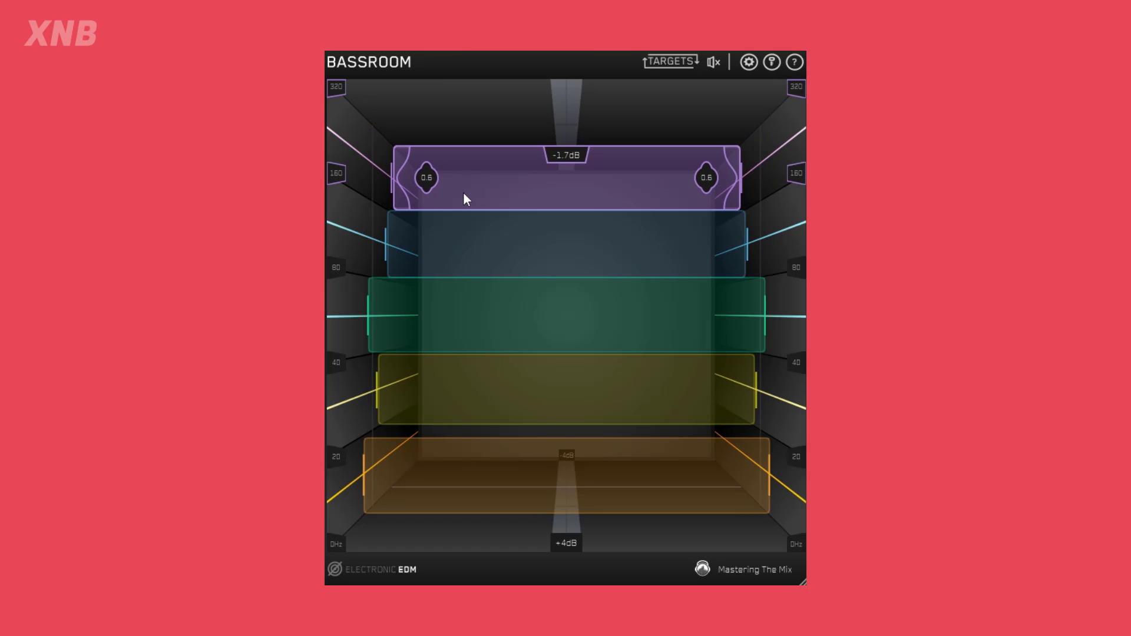
Load the Old Skool target preset from the R&B category.
click(380, 569)
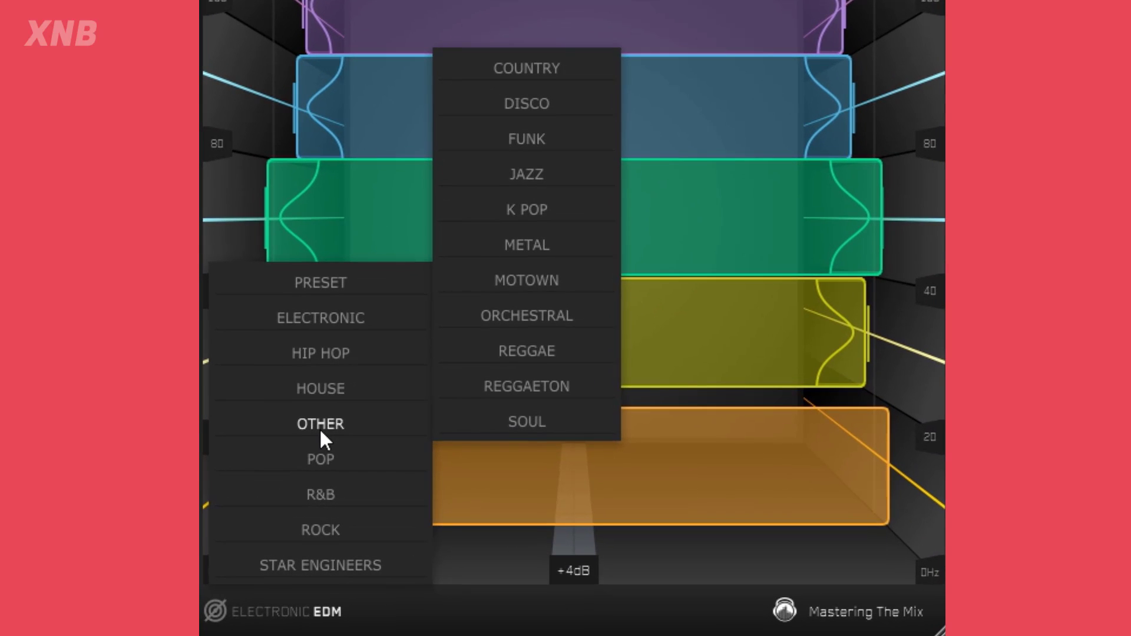
mouse_move(323, 495)
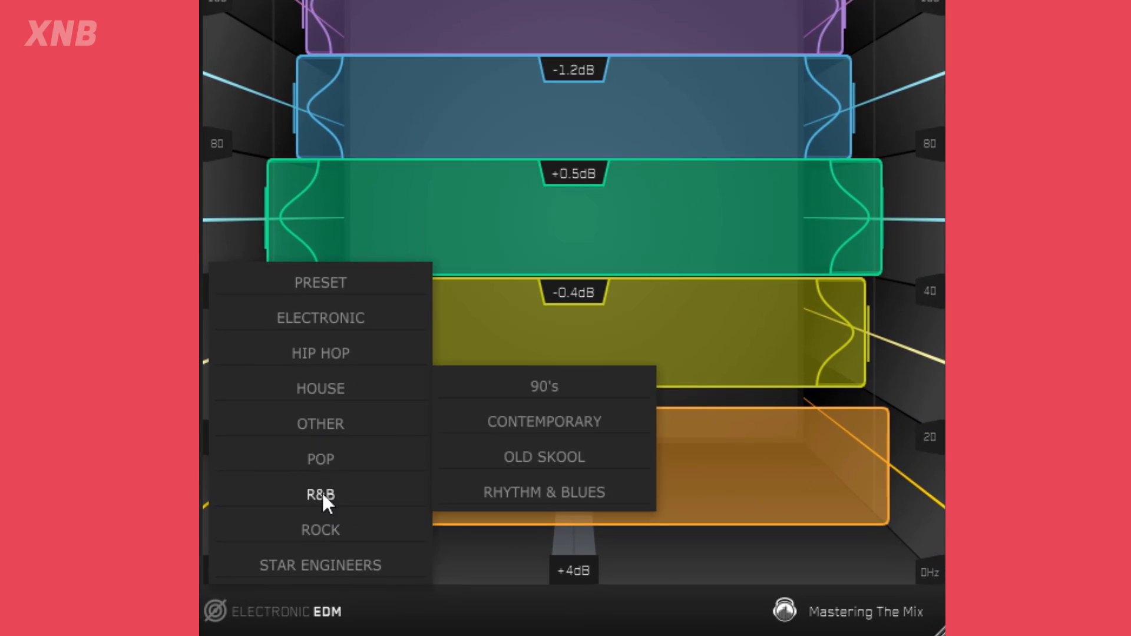
click(544, 459)
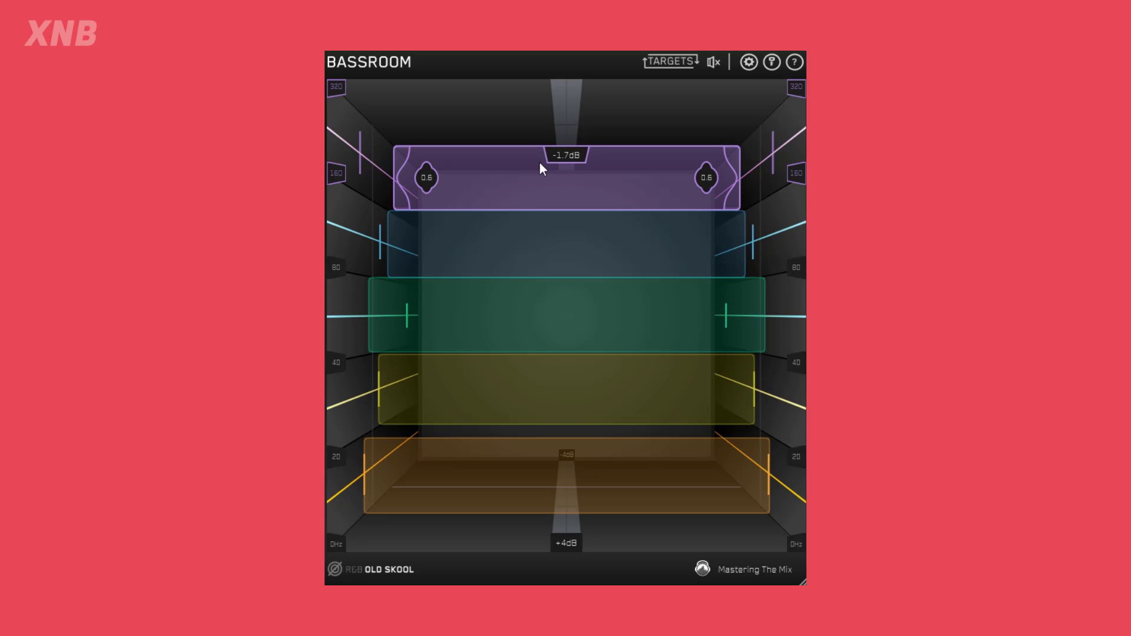
Match all five bands to the Old Skool targets, with blue at -1.1 dB and green at -1.6 dB, and trim the purple band slightly.
drag(514, 187, 507, 140)
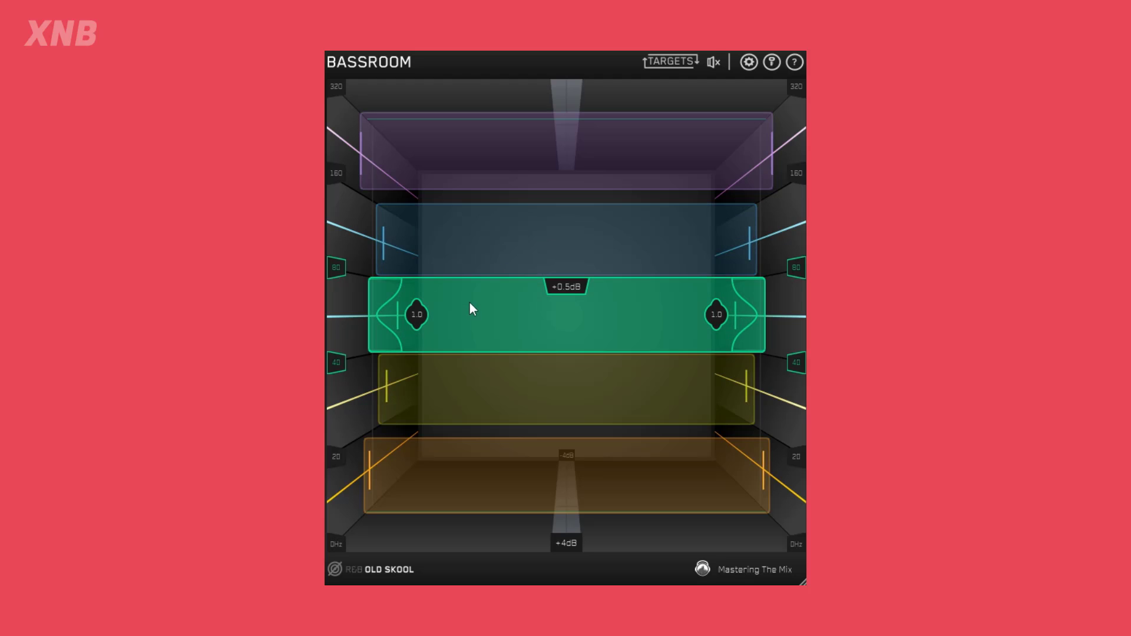
drag(482, 245, 483, 255)
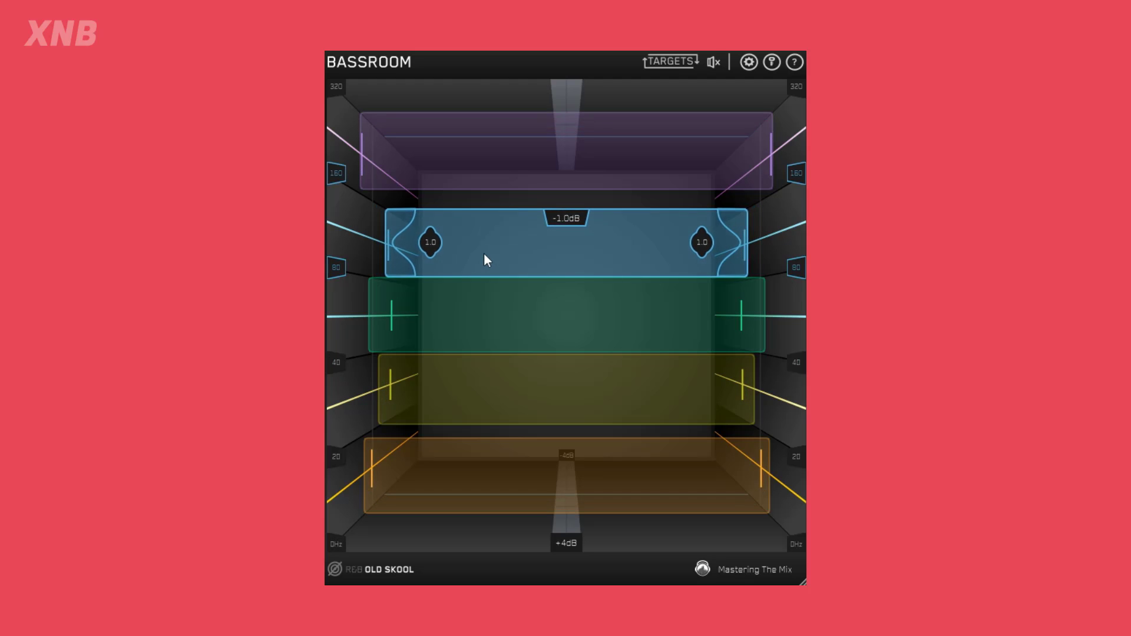
drag(485, 302, 485, 331)
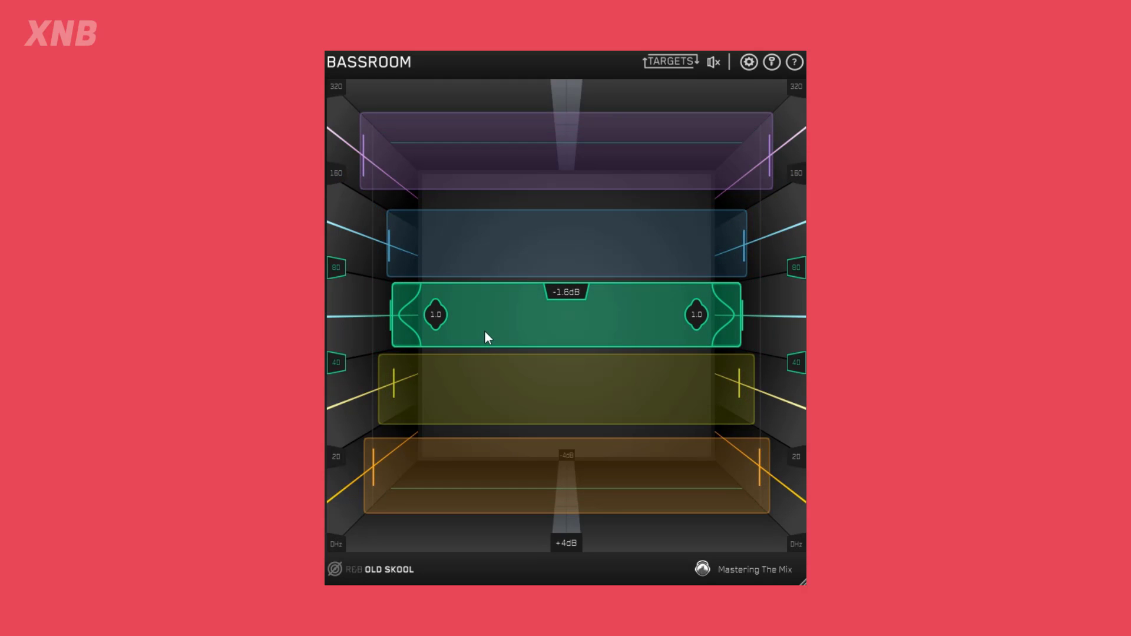
drag(472, 390, 474, 411)
mouse_move(450, 504)
mouse_down()
mouse_move(458, 490)
mouse_move(459, 499)
mouse_up()
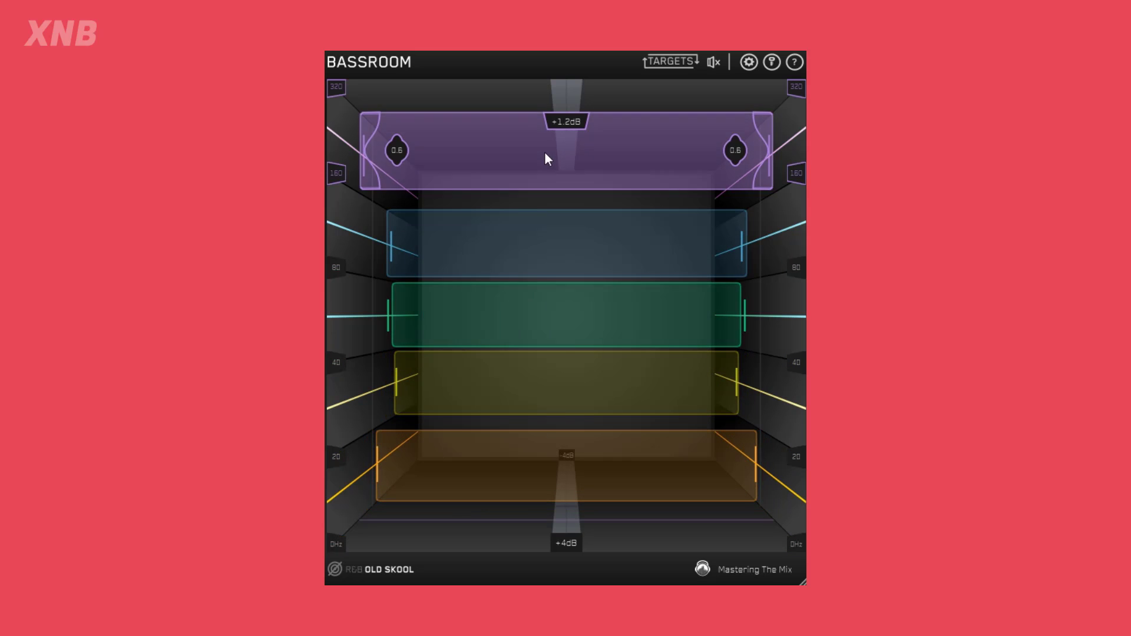
drag(545, 156, 540, 161)
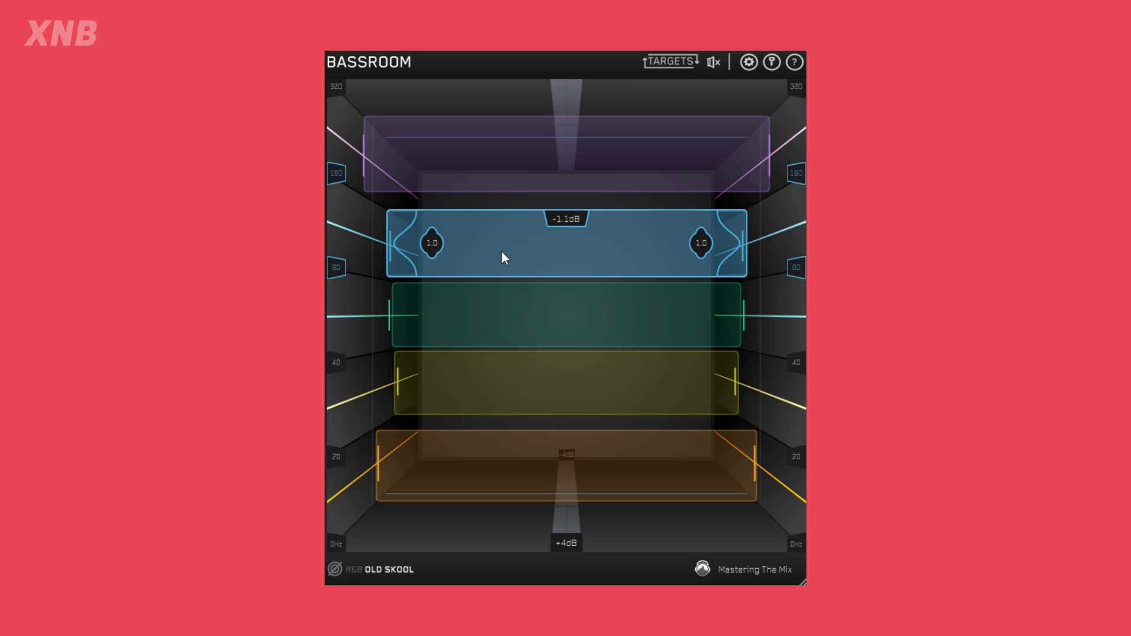
Push the blue 80–160 Hz and green 40–80 Hz bands to +4.0 dB, and pull the blue and purple bands back down.
drag(502, 242, 516, 76)
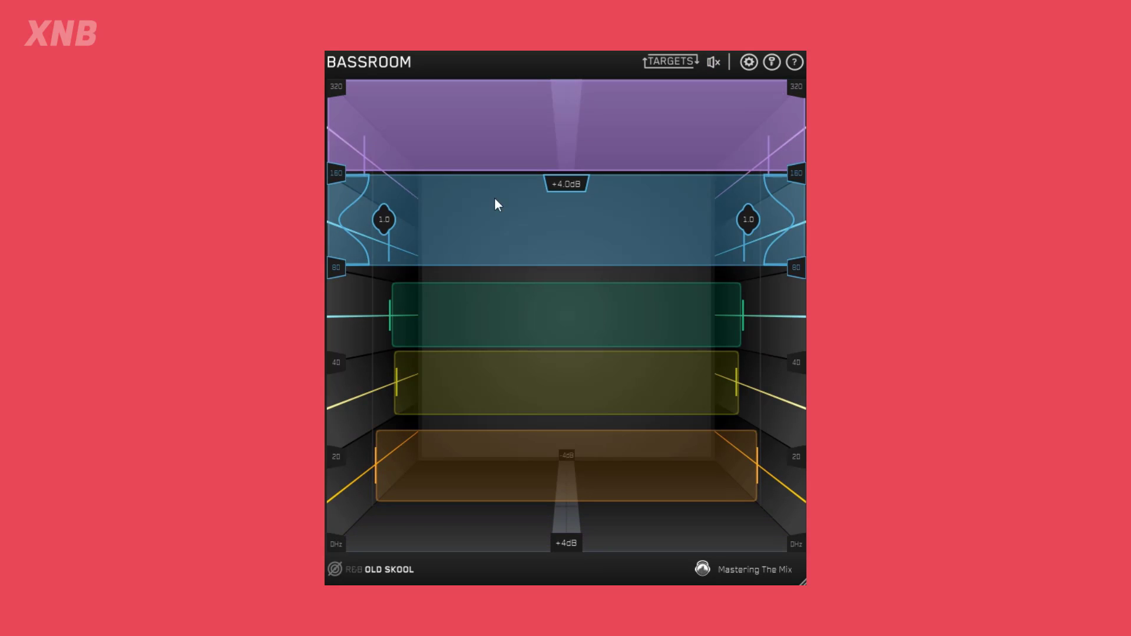
drag(484, 295, 501, 224)
drag(503, 210, 504, 279)
drag(520, 162, 514, 246)
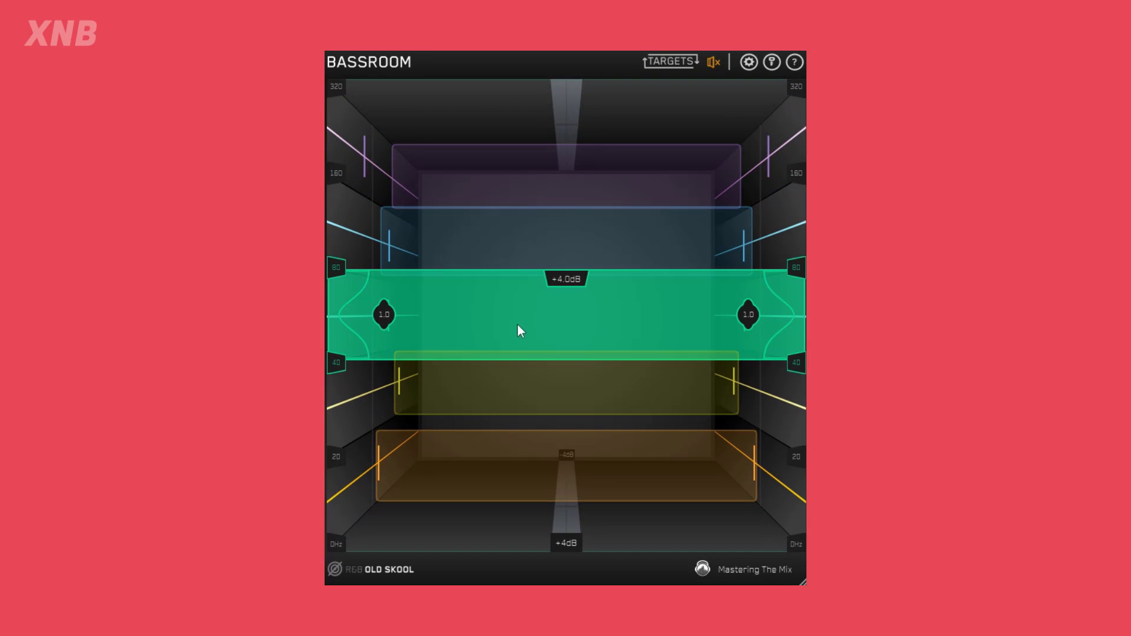
Set the green band to +1.2 dB, yellow to +2.5 dB and orange to +2.8 dB, and change the gain range to 6 dB.
mouse_move(517, 359)
mouse_down()
mouse_move(528, 310)
mouse_move(528, 348)
mouse_up()
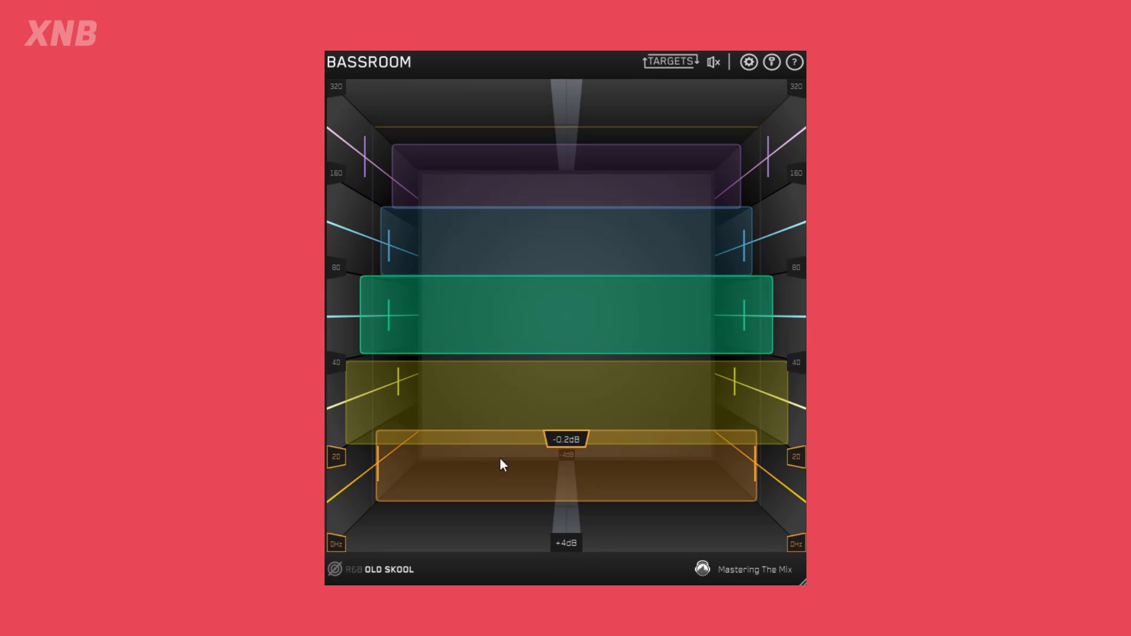
drag(500, 465, 499, 430)
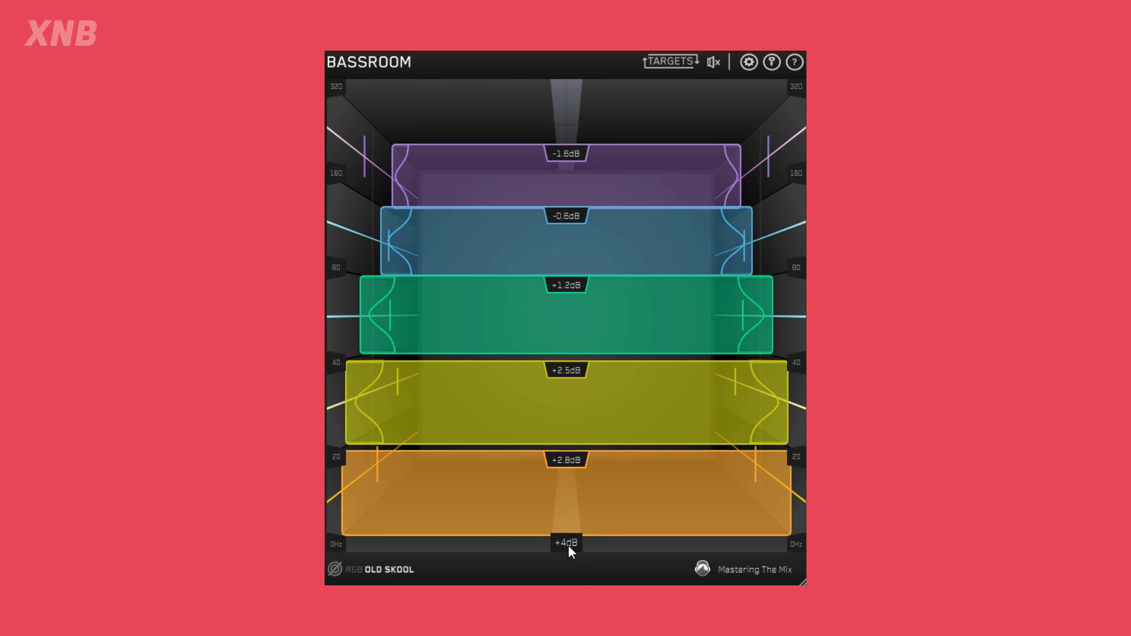
click(568, 544)
click(589, 543)
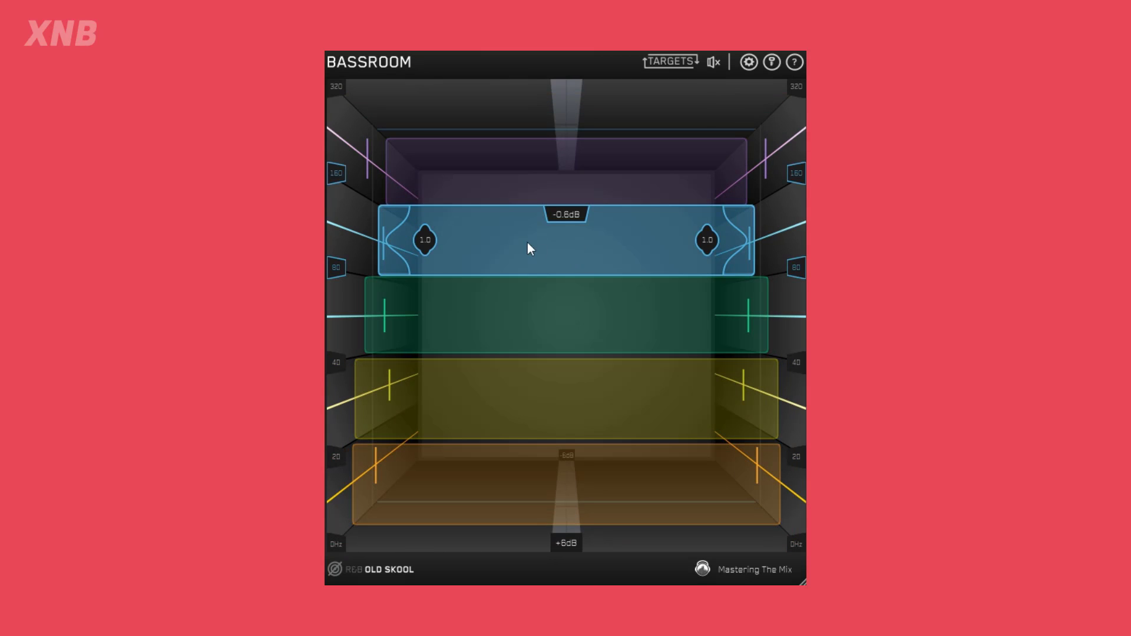
Push the blue and purple bands to the full +6.0 dB, and set their Q to 1.7 for blue and 2.1 for purple.
drag(527, 242, 519, 82)
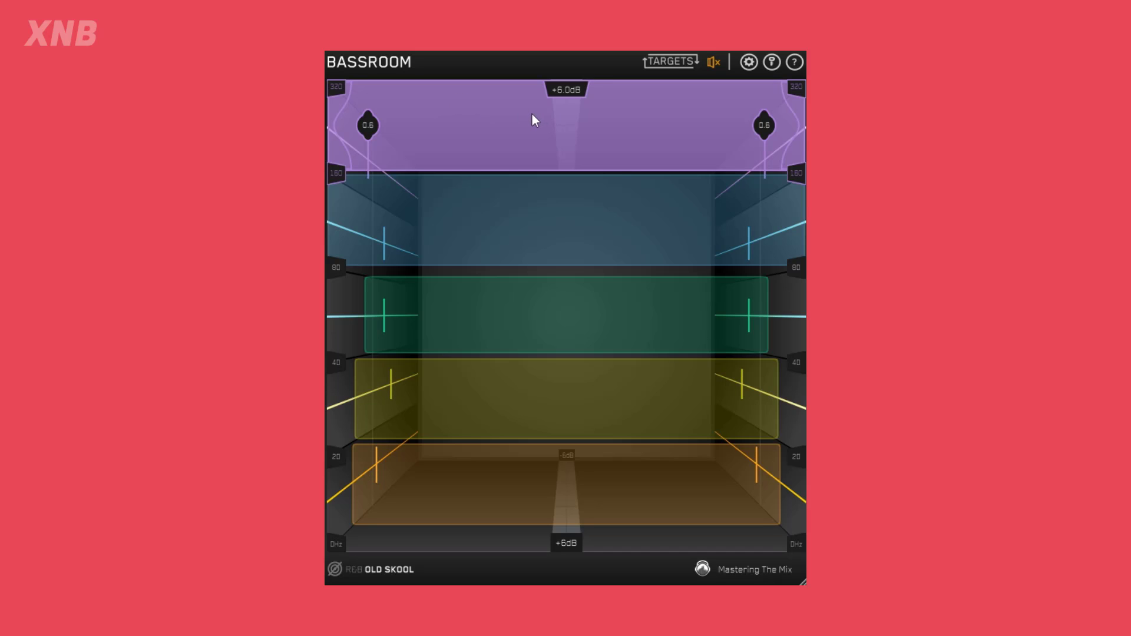
drag(374, 125, 438, 143)
drag(443, 223, 416, 239)
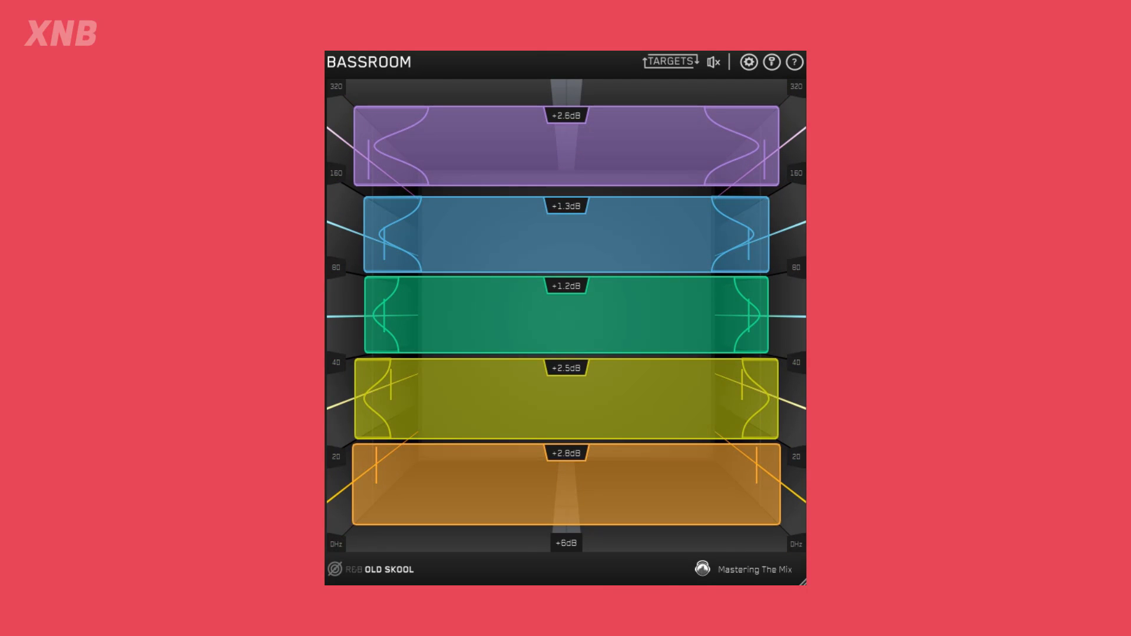
Raise the blue band to +3.4 dB, green to +2.2 dB and yellow to +3.7 dB, and lower the output gain to its orange marker.
mouse_move(714, 62)
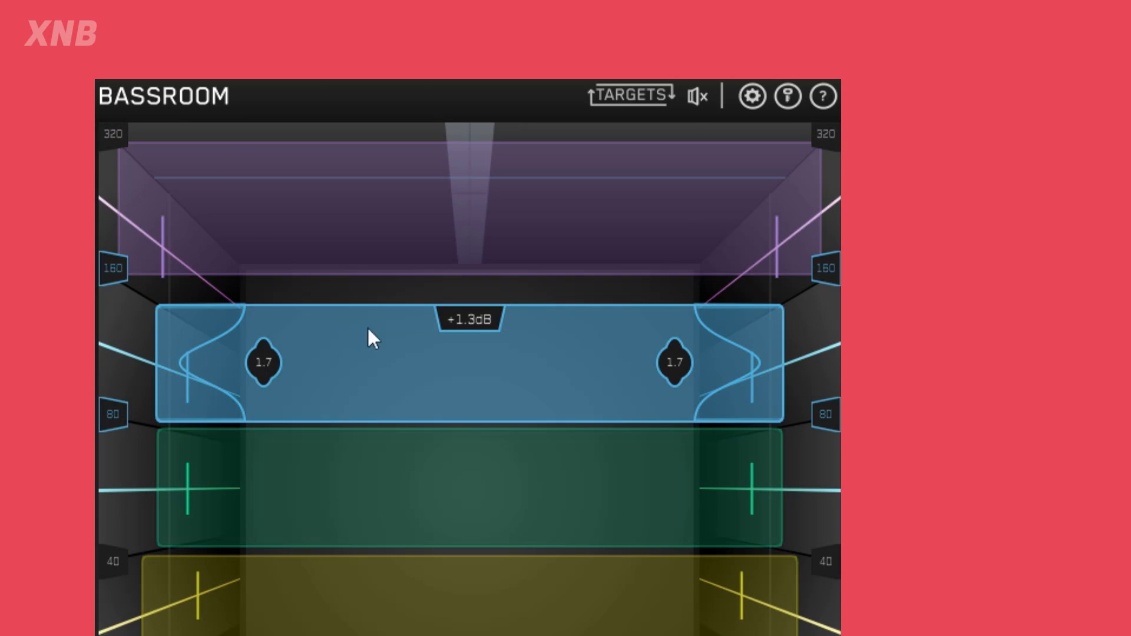
mouse_move(692, 99)
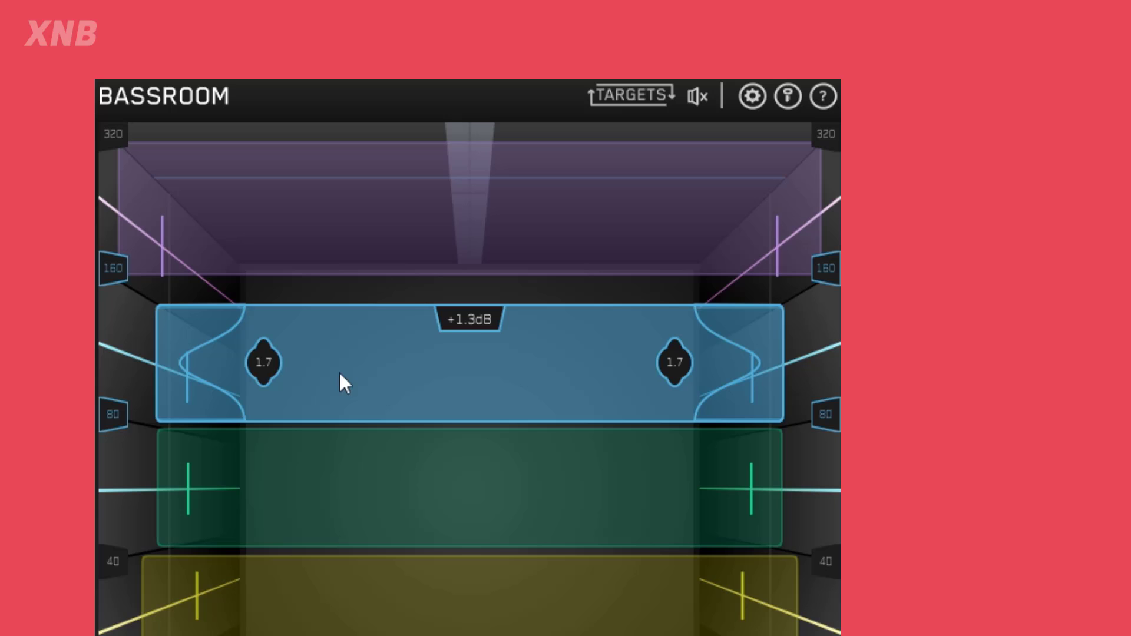
drag(339, 371, 348, 338)
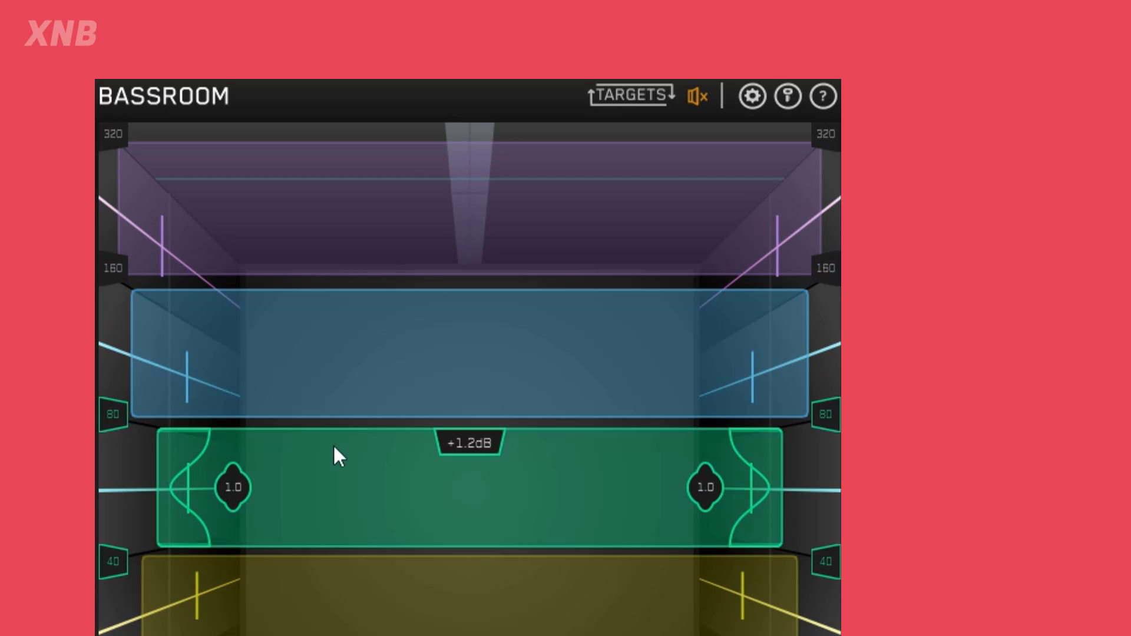
drag(334, 461, 338, 451)
drag(344, 574, 353, 564)
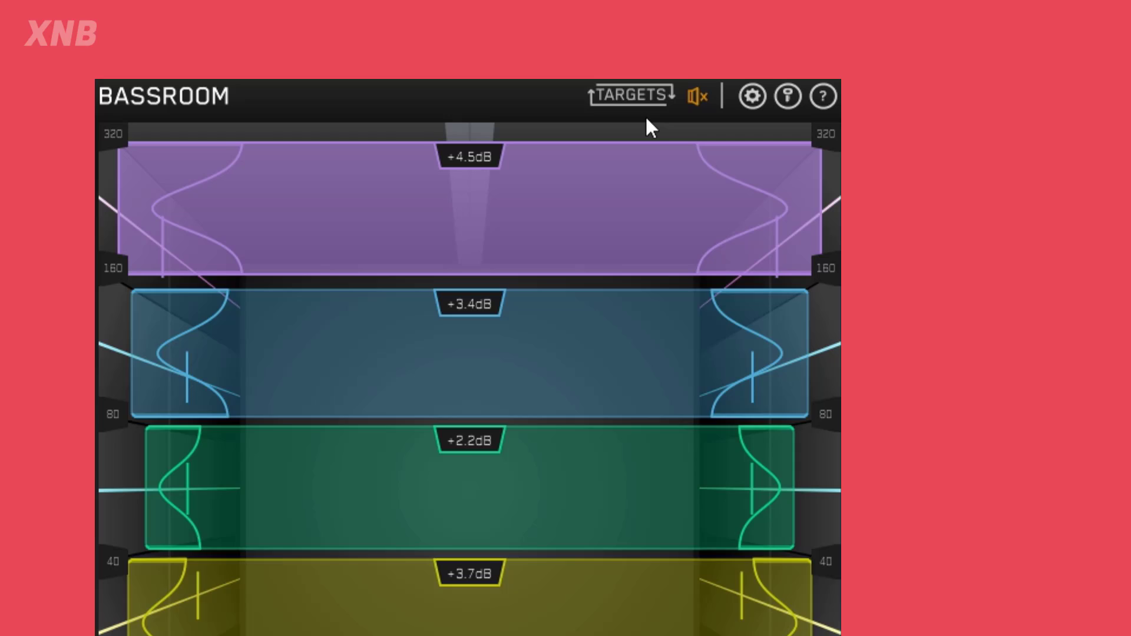
mouse_move(697, 99)
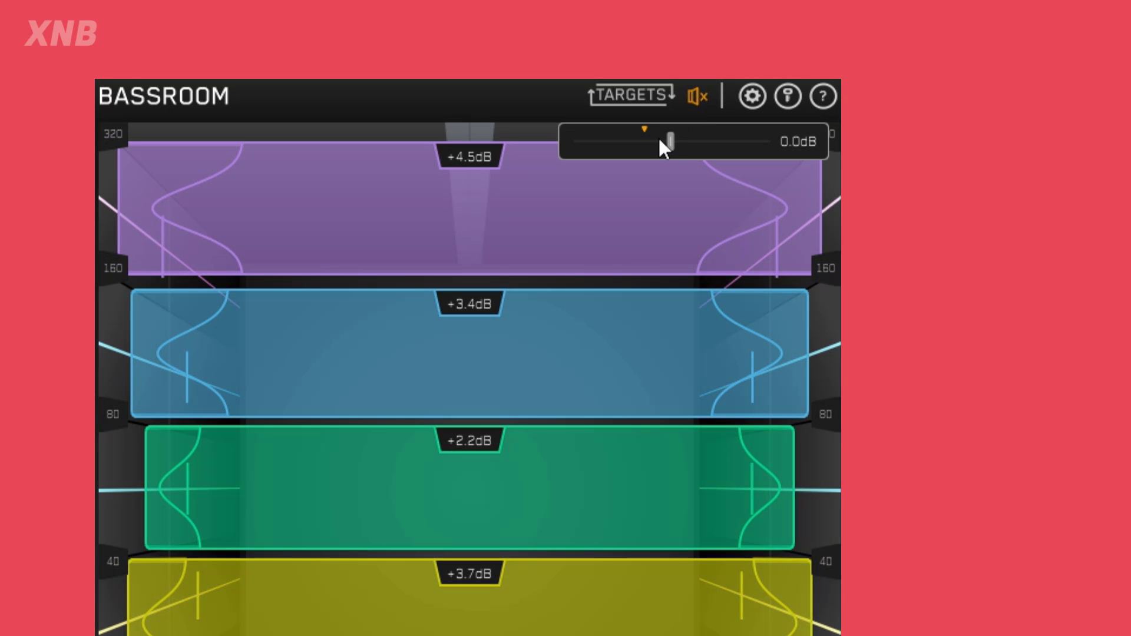
drag(673, 154, 645, 144)
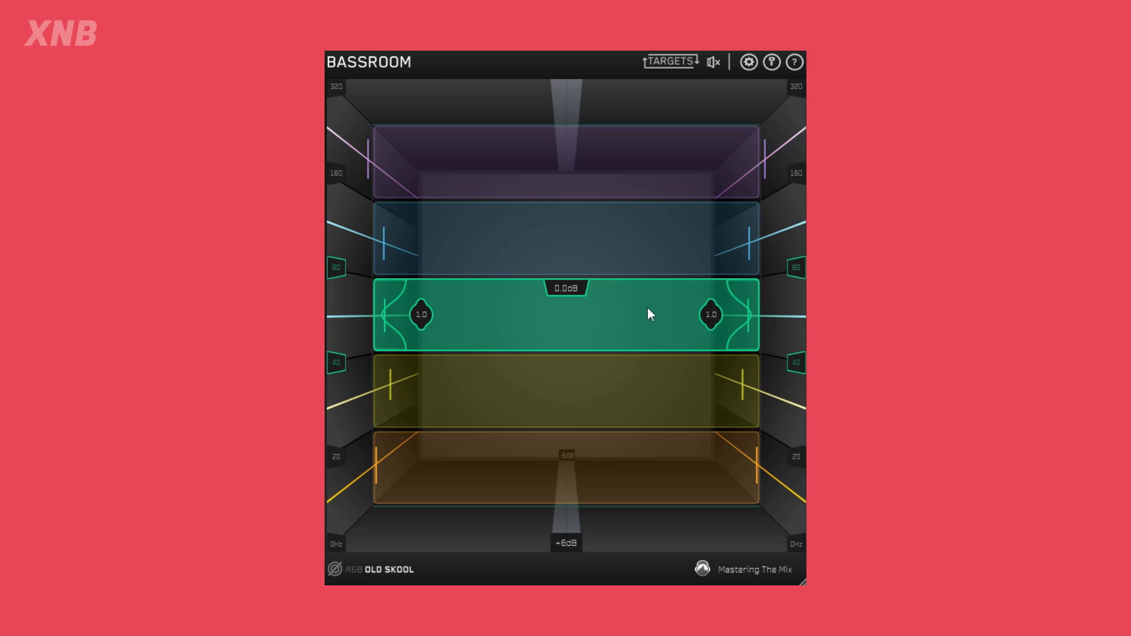
View the reference file area and the target preset categories, and close both without choosing anything.
click(334, 569)
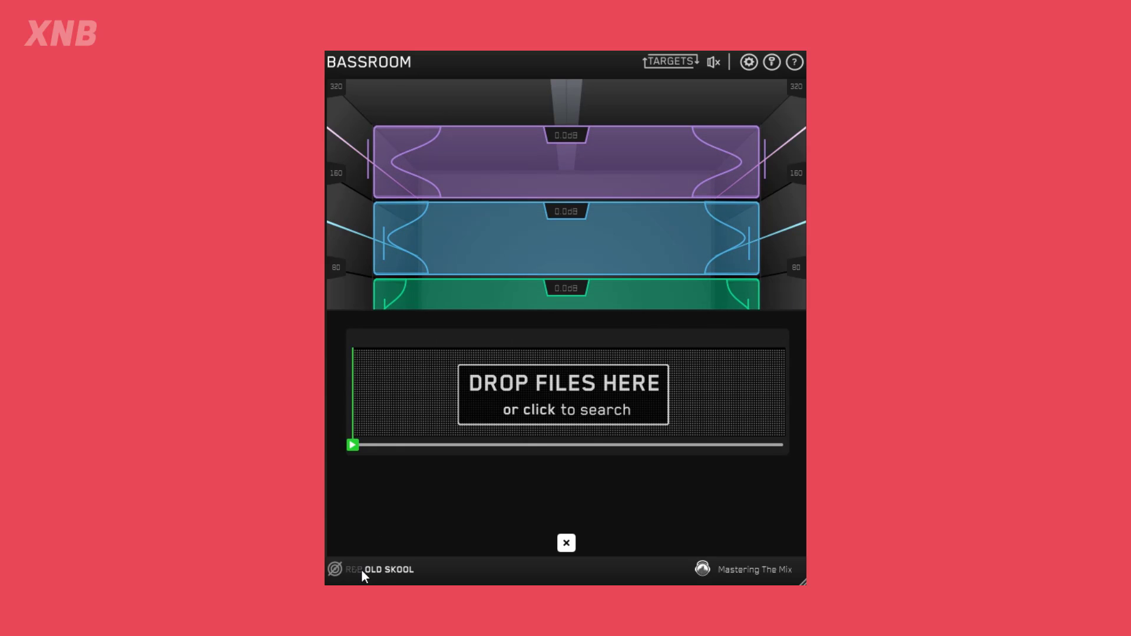
click(384, 569)
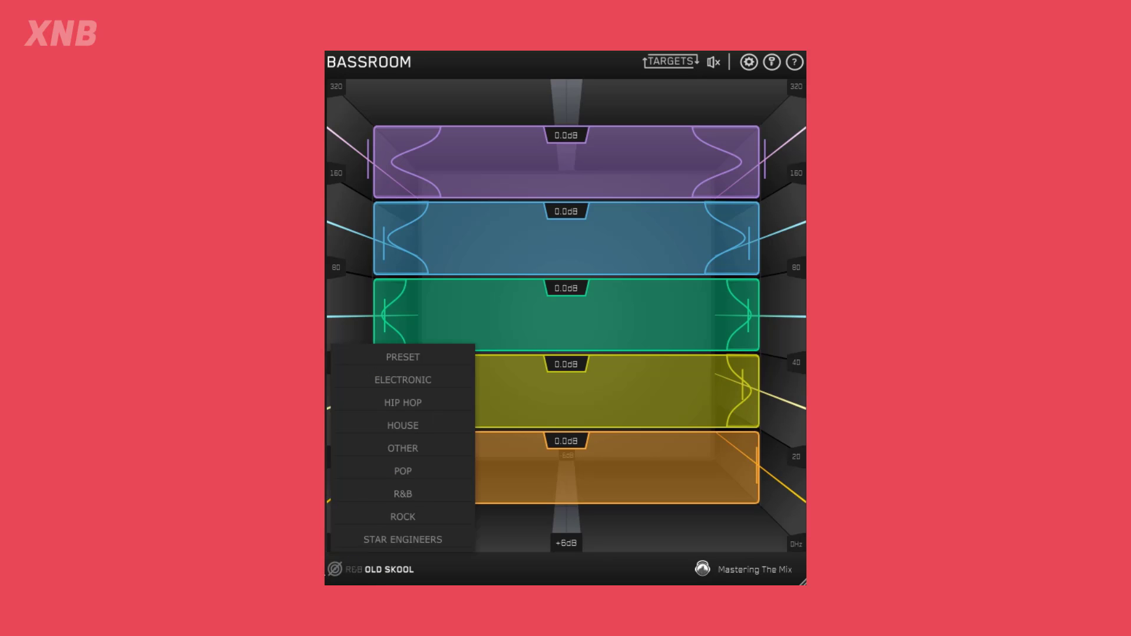
click(336, 573)
click(338, 567)
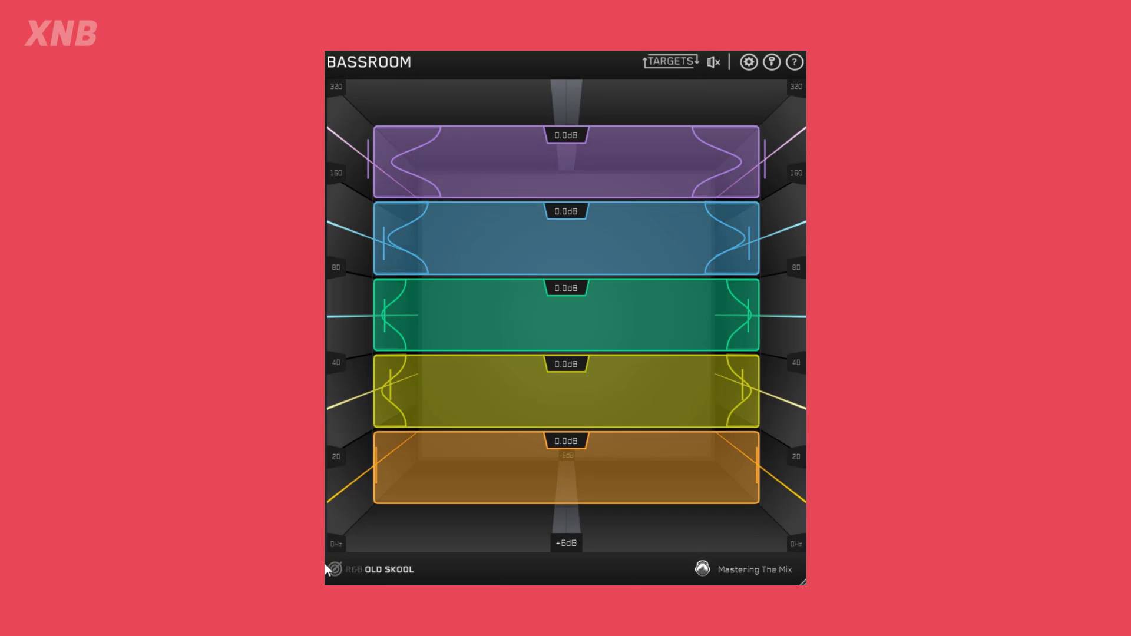
Load the track TIMECOP1983 - NEW HORIZONS as the reference file for custom targets.
click(339, 567)
click(339, 567)
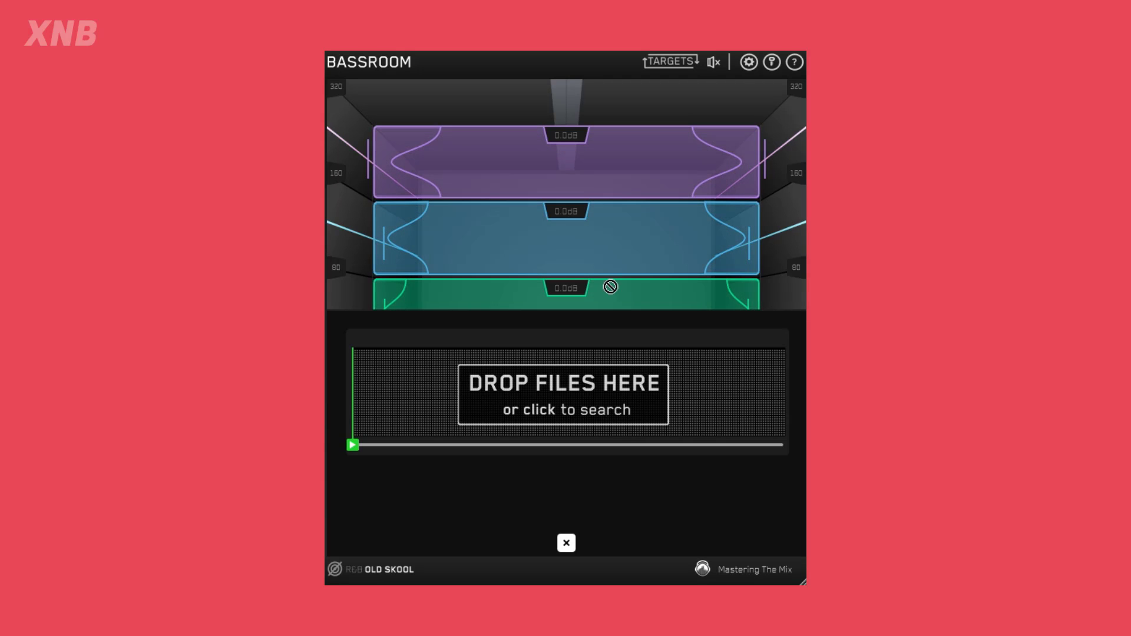
drag(611, 287, 486, 383)
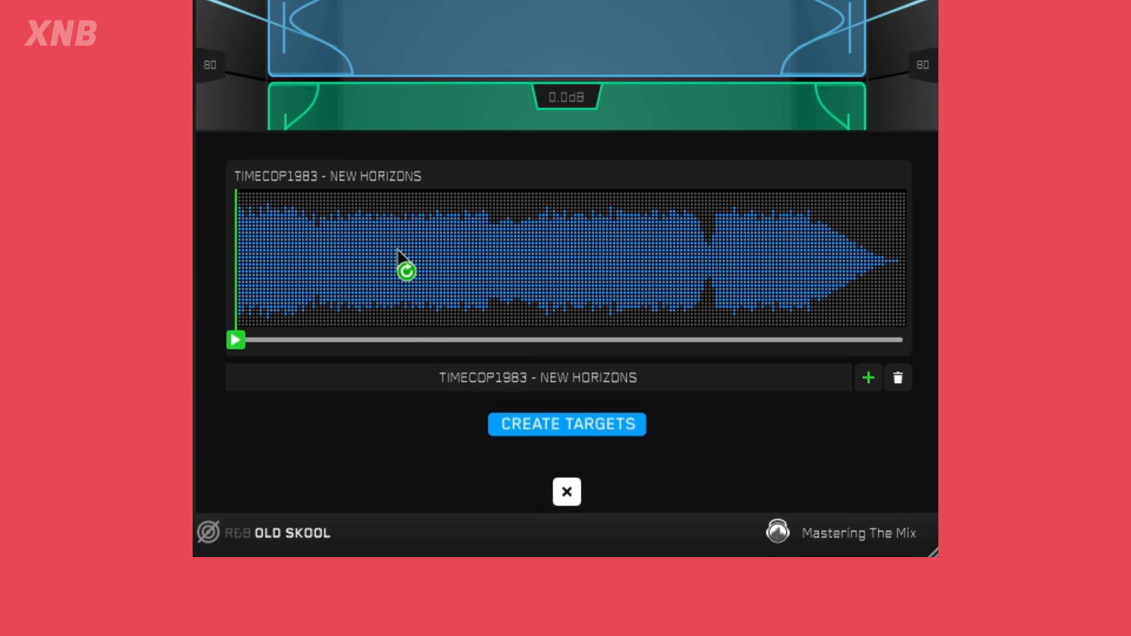
Mark two short sections of the reference waveform, one before and one after its midpoint dip, and create targets from them.
drag(354, 265, 412, 259)
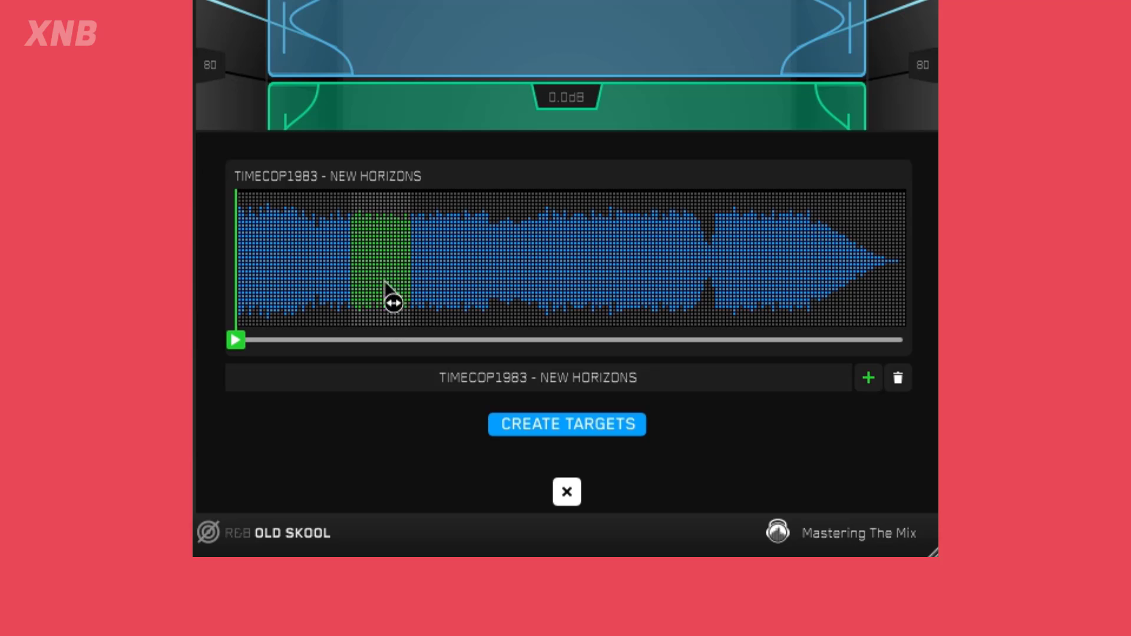
drag(524, 283, 581, 294)
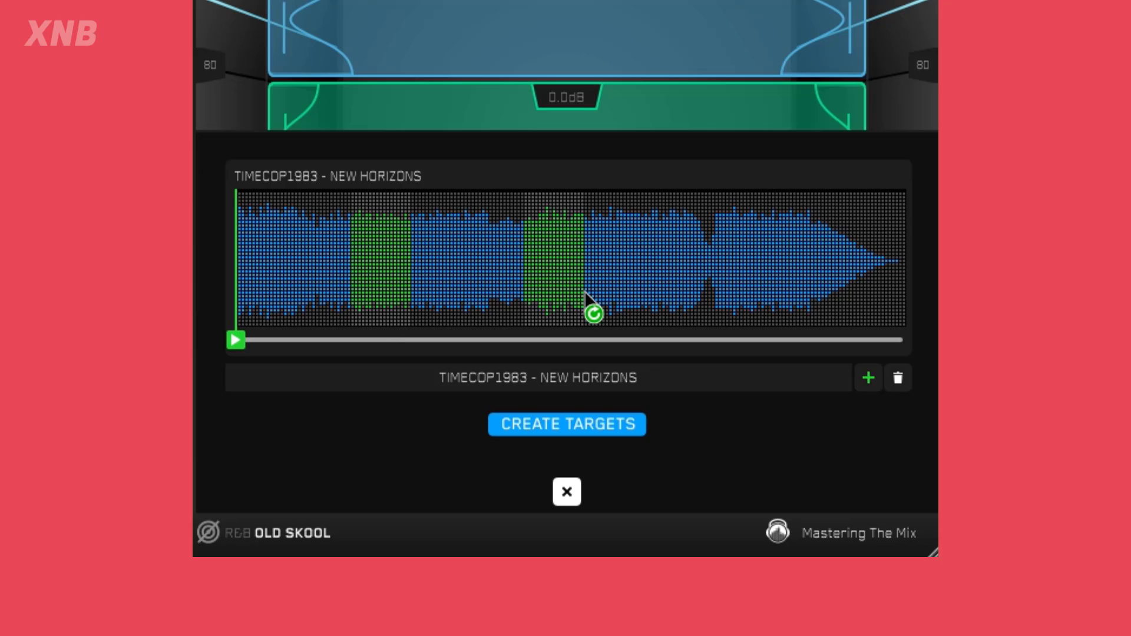
click(529, 427)
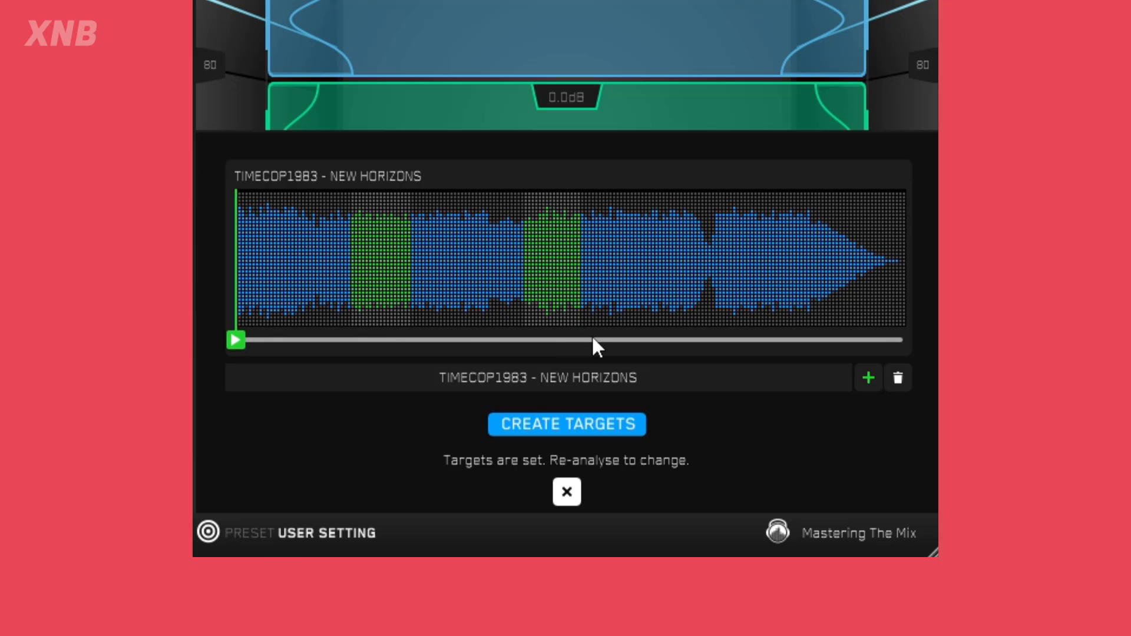
Play the reference track from the start of the first marked section, stop it, and close the reference panel.
drag(238, 340, 356, 352)
click(354, 340)
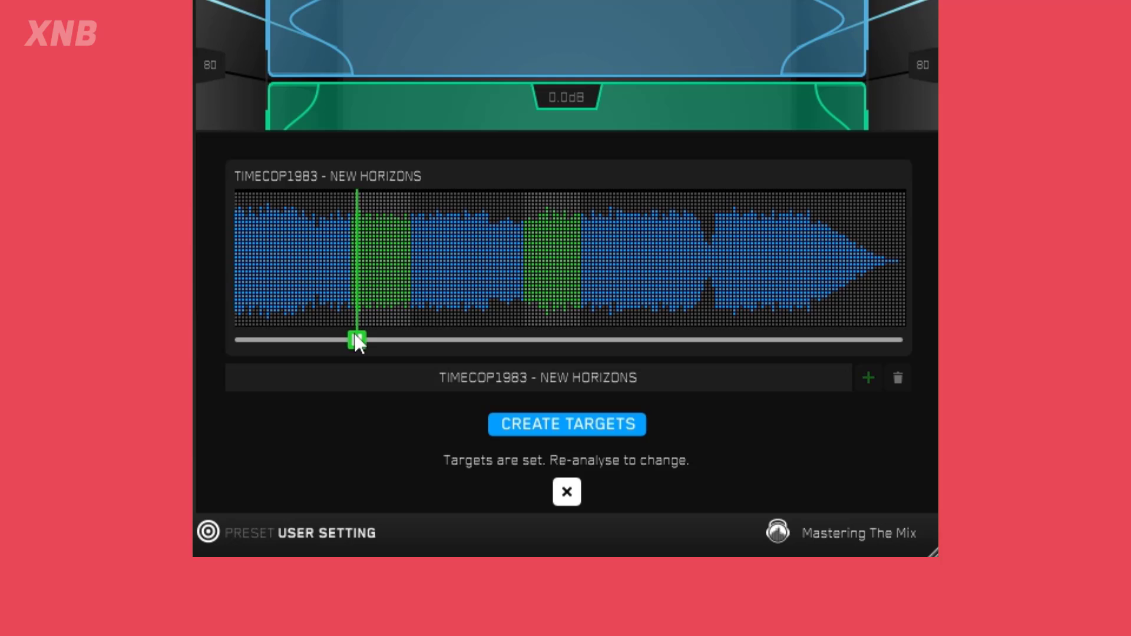
click(360, 340)
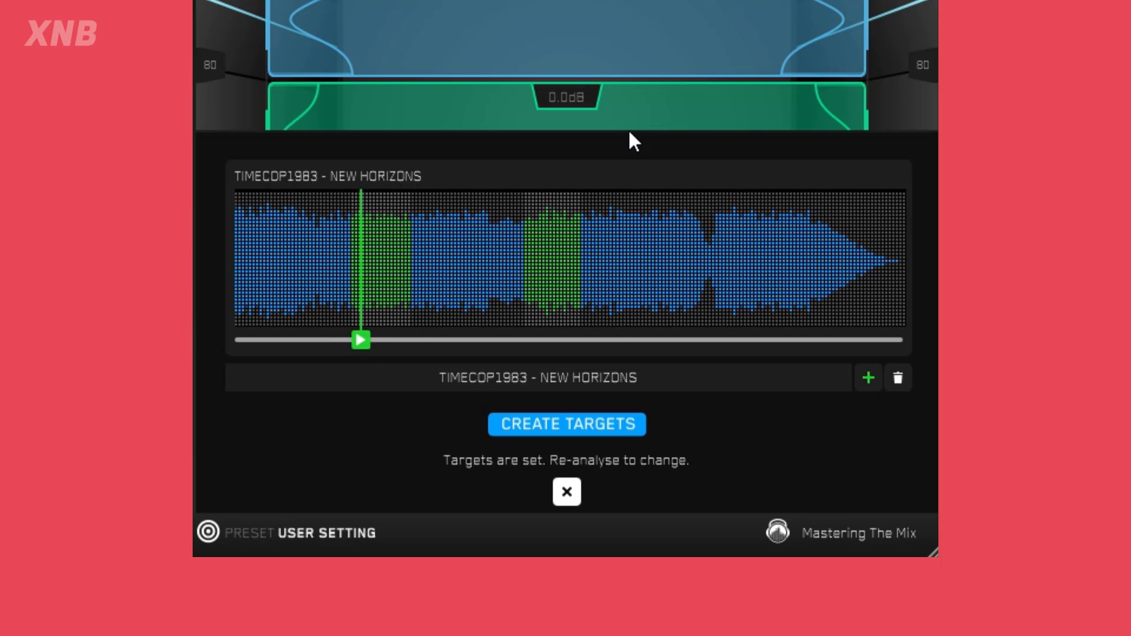
click(214, 535)
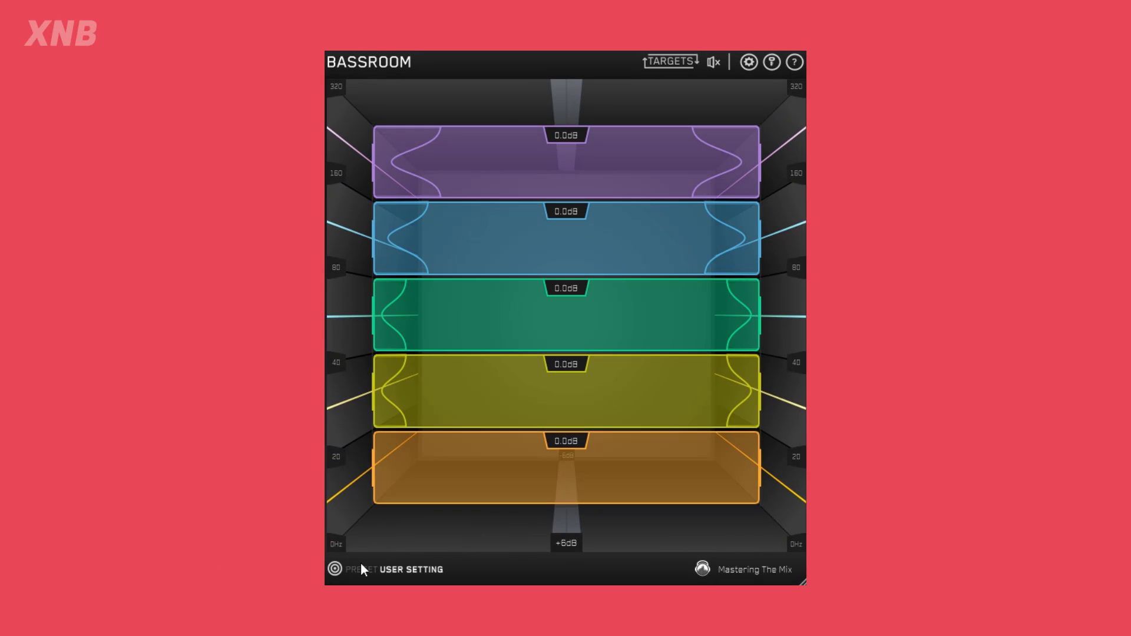
click(334, 569)
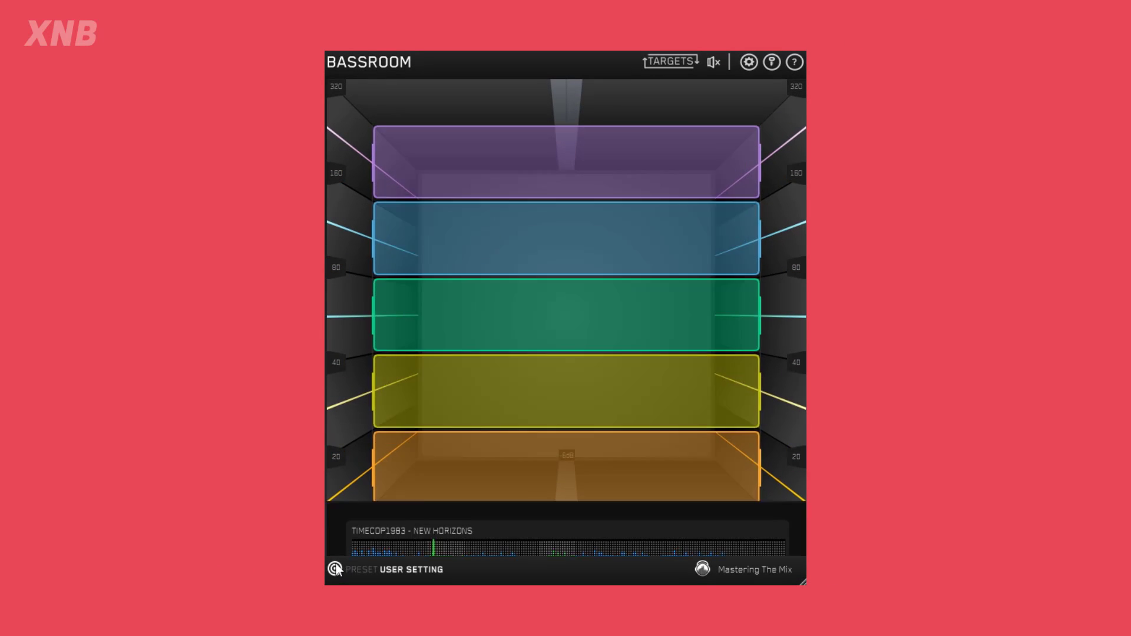
click(335, 569)
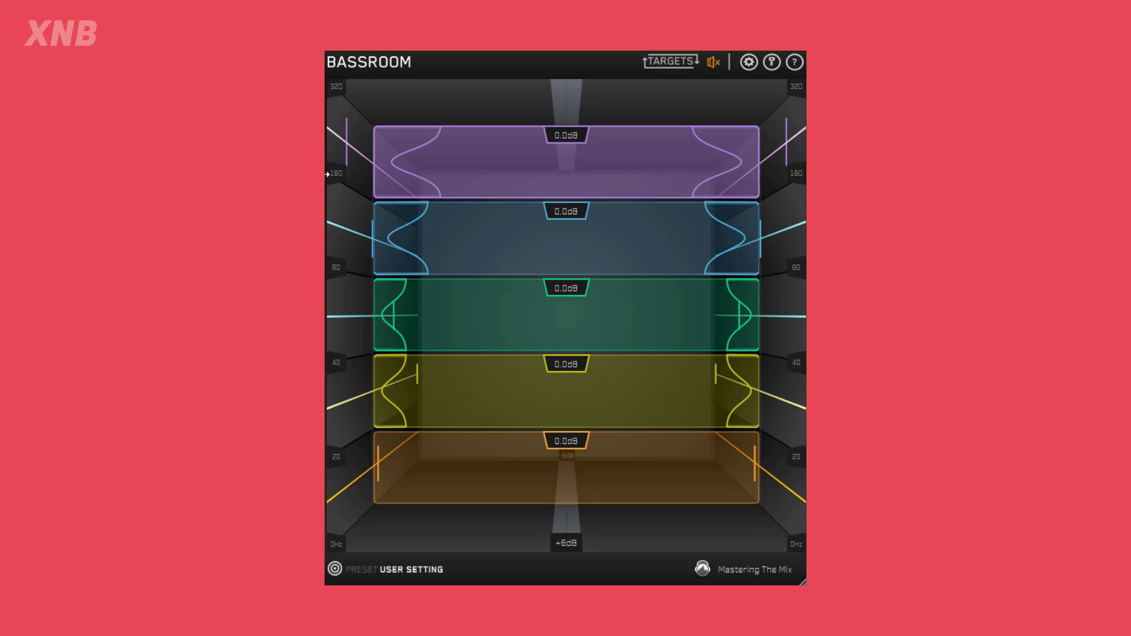
Match the bands to the new targets: purple +2.9 dB, blue +1.0 dB, green -3.7 dB, yellow -6.0 dB and orange -1.5 dB.
mouse_move(482, 157)
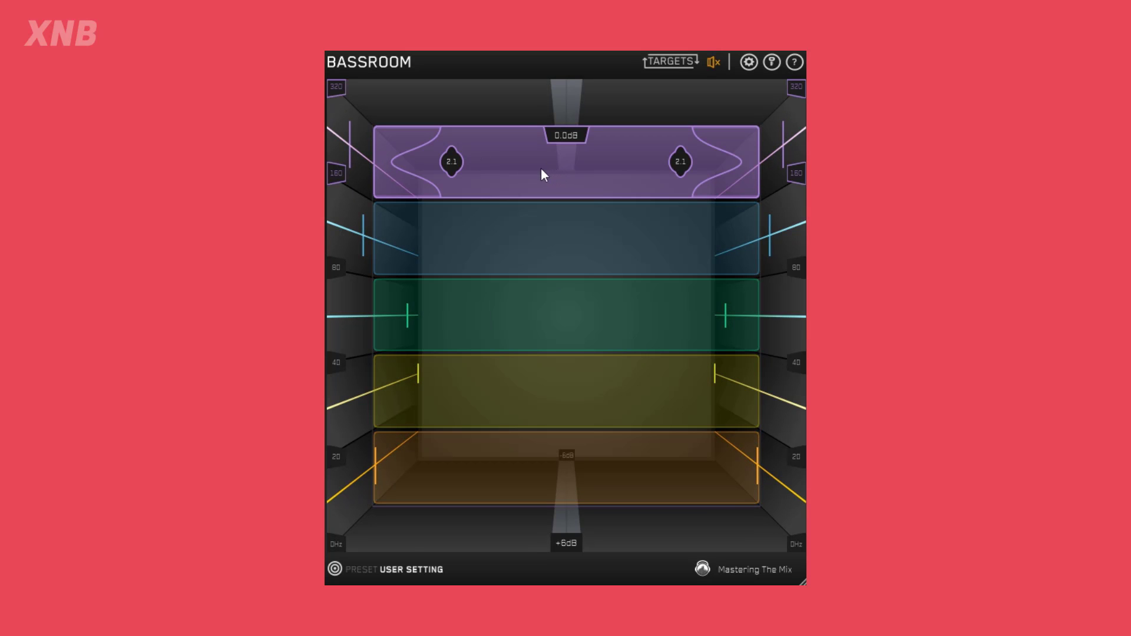
mouse_move(520, 243)
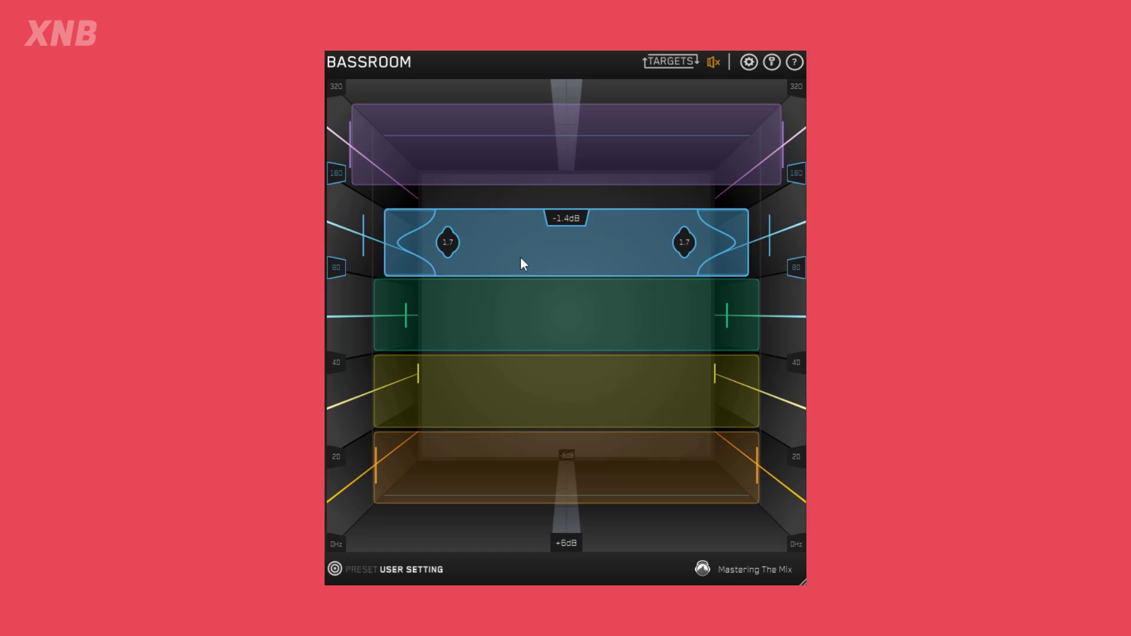
mouse_move(522, 290)
mouse_down()
mouse_move(522, 346)
mouse_move(530, 289)
mouse_up()
mouse_move(436, 477)
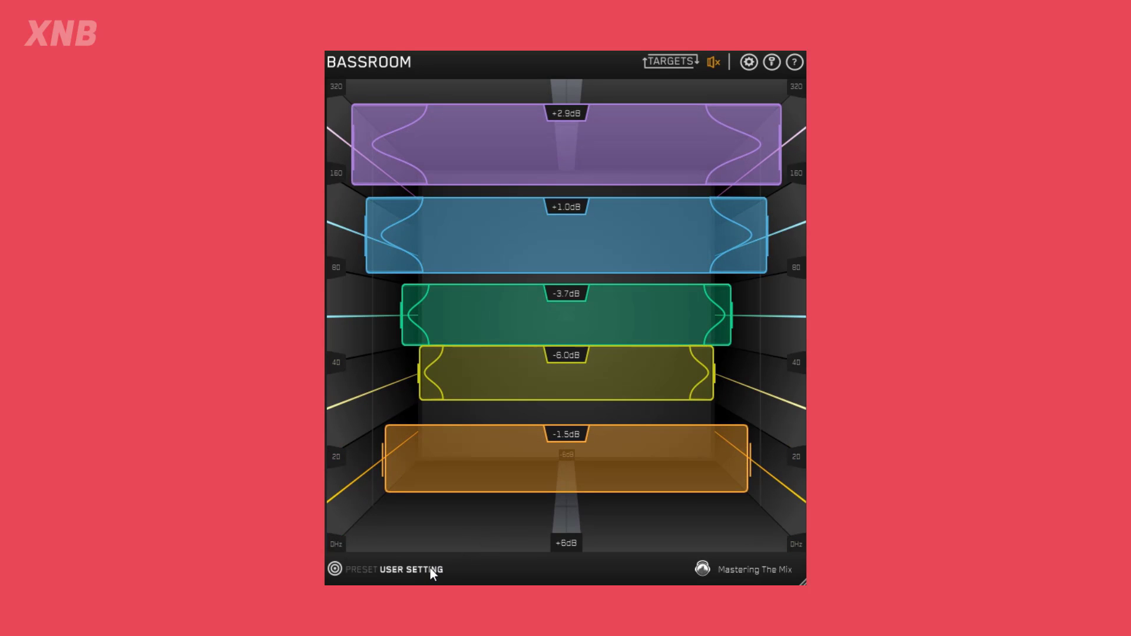
Reopen the reference panel, audition the marked section of New Horizons for comparison, and return to the bands.
click(335, 569)
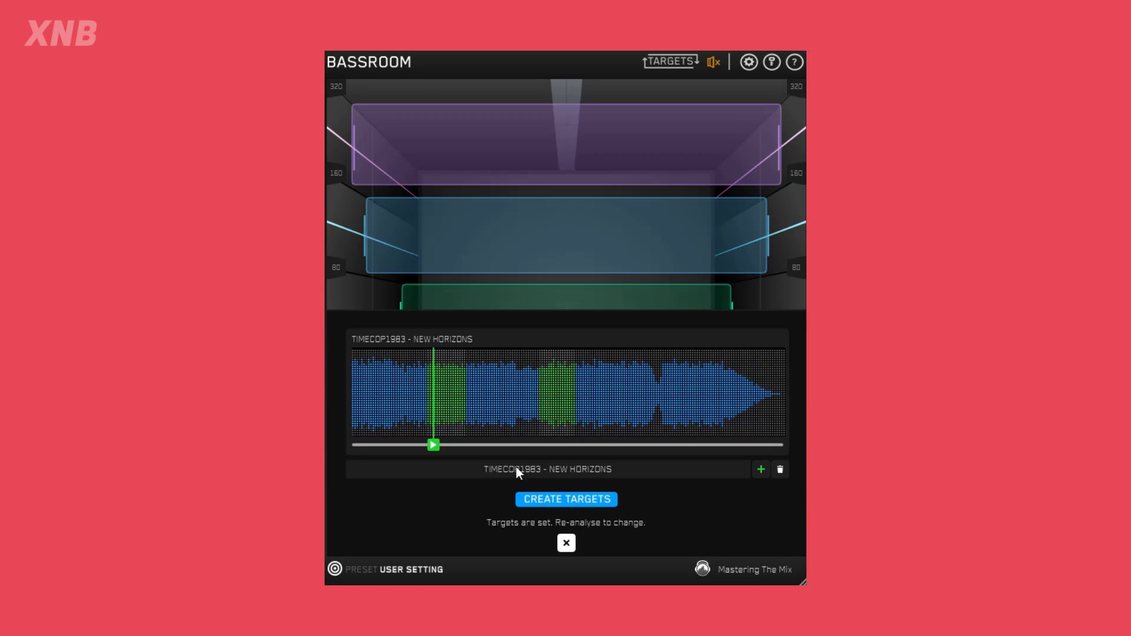
click(434, 445)
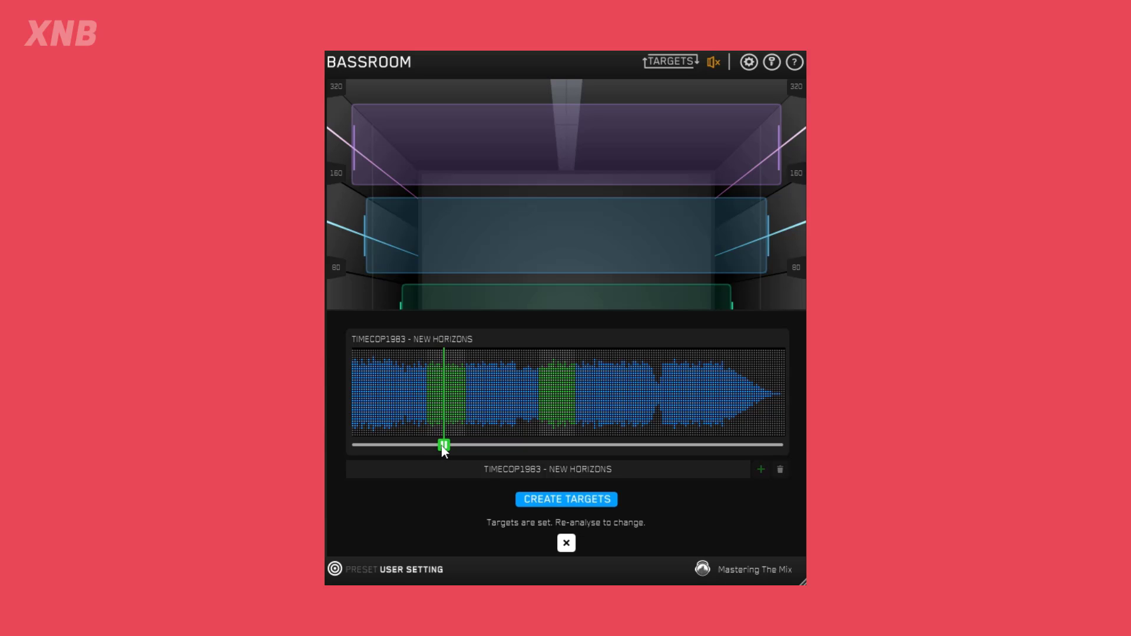
click(447, 446)
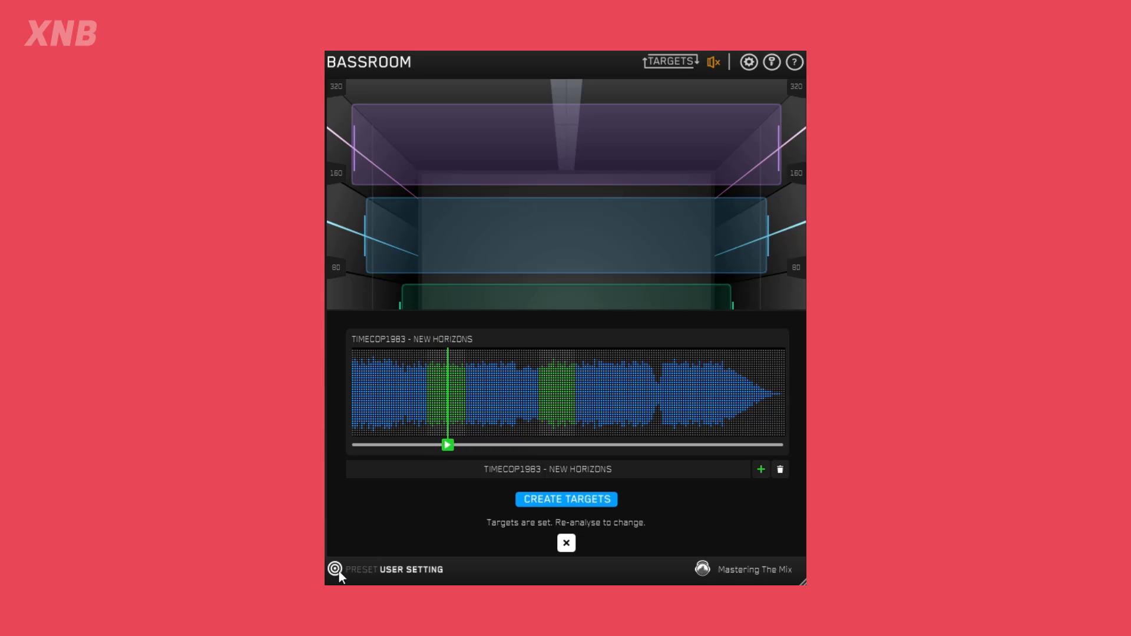
click(338, 568)
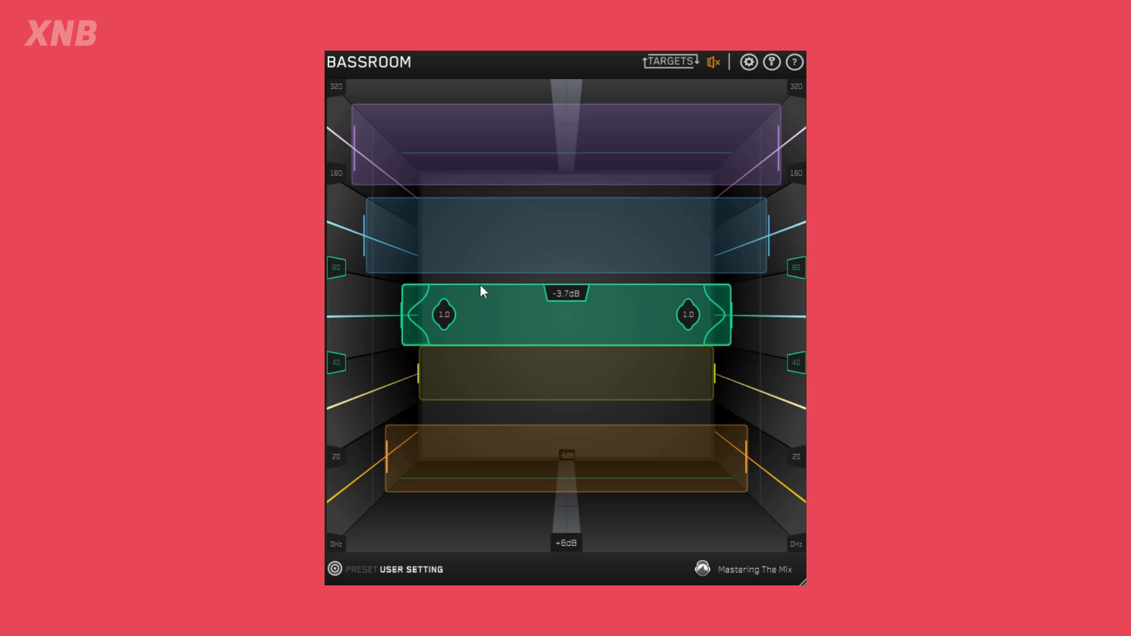
Add ARCADE HIGH - IN THE DARK as a second reference, switch between the two tracks, and close the reference panel.
click(335, 569)
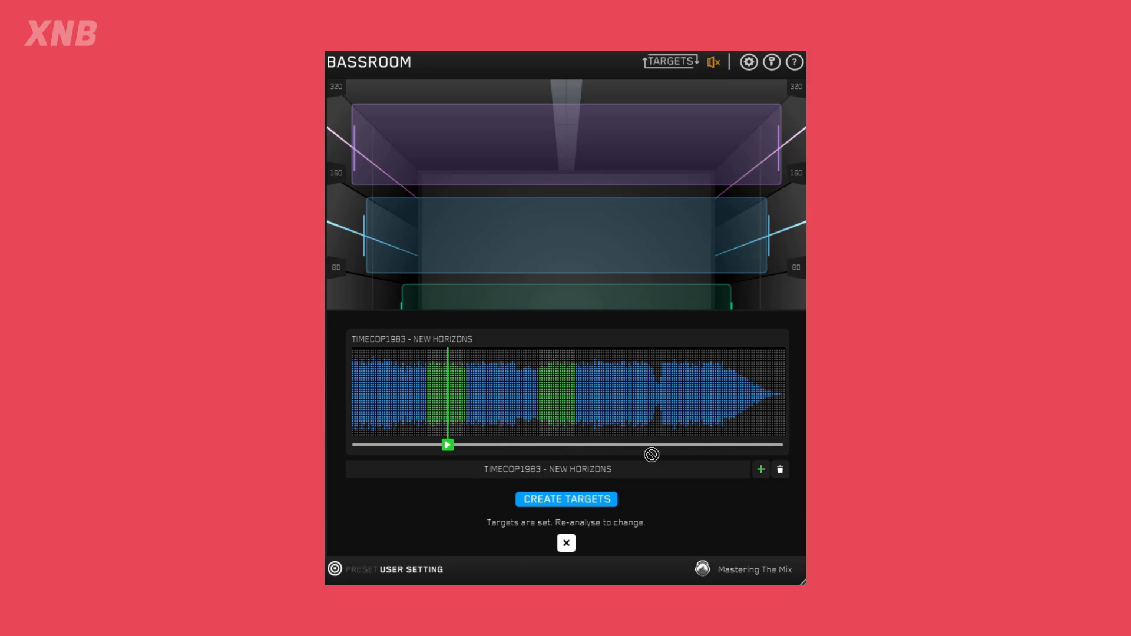
drag(651, 454, 652, 419)
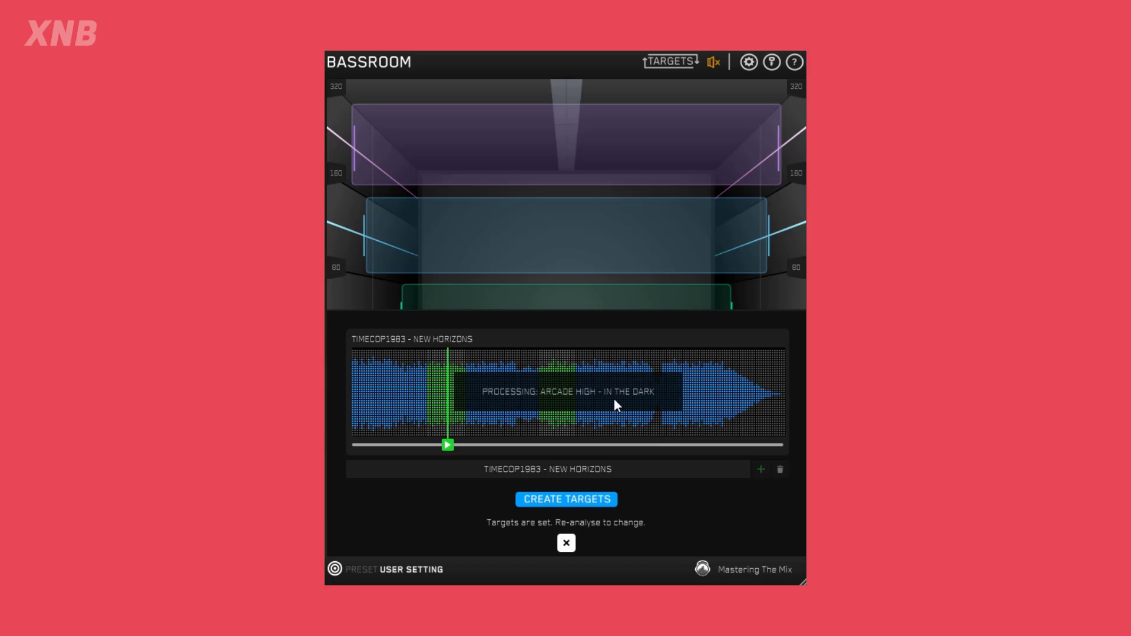
click(473, 472)
click(655, 475)
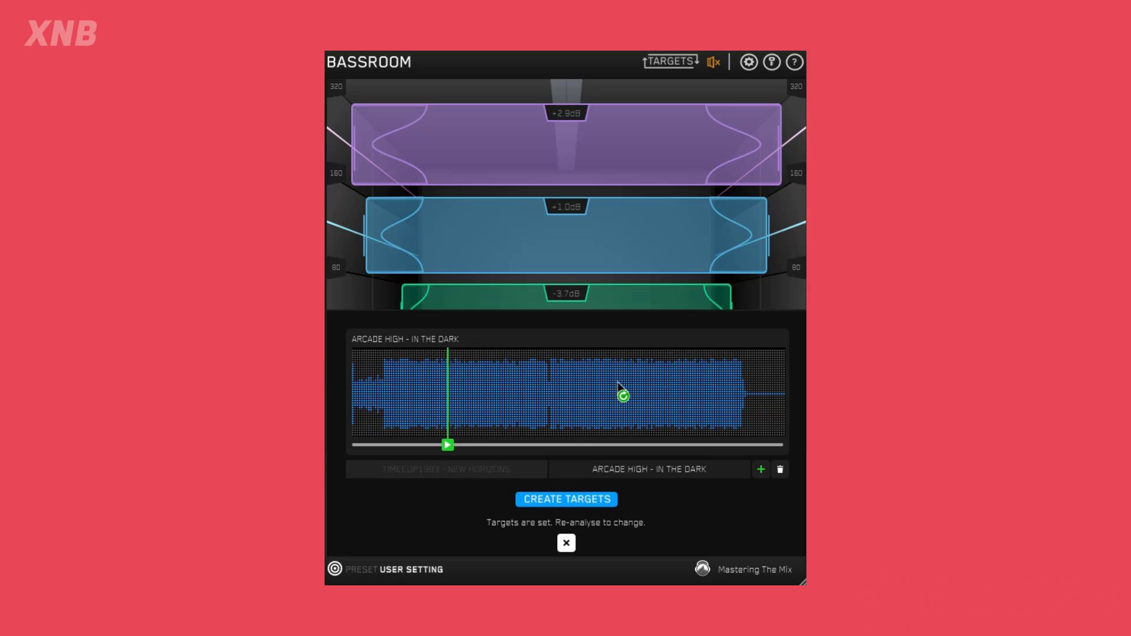
click(334, 569)
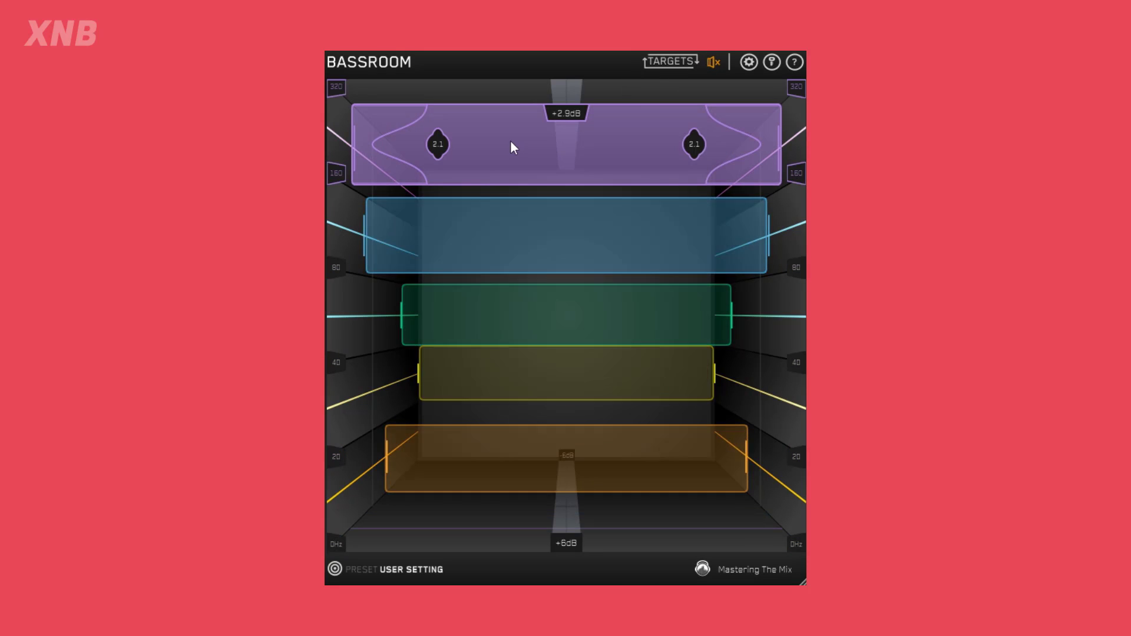
Reset all five frequency bands to 0.0 dB.
drag(492, 214, 496, 205)
double_click(504, 136)
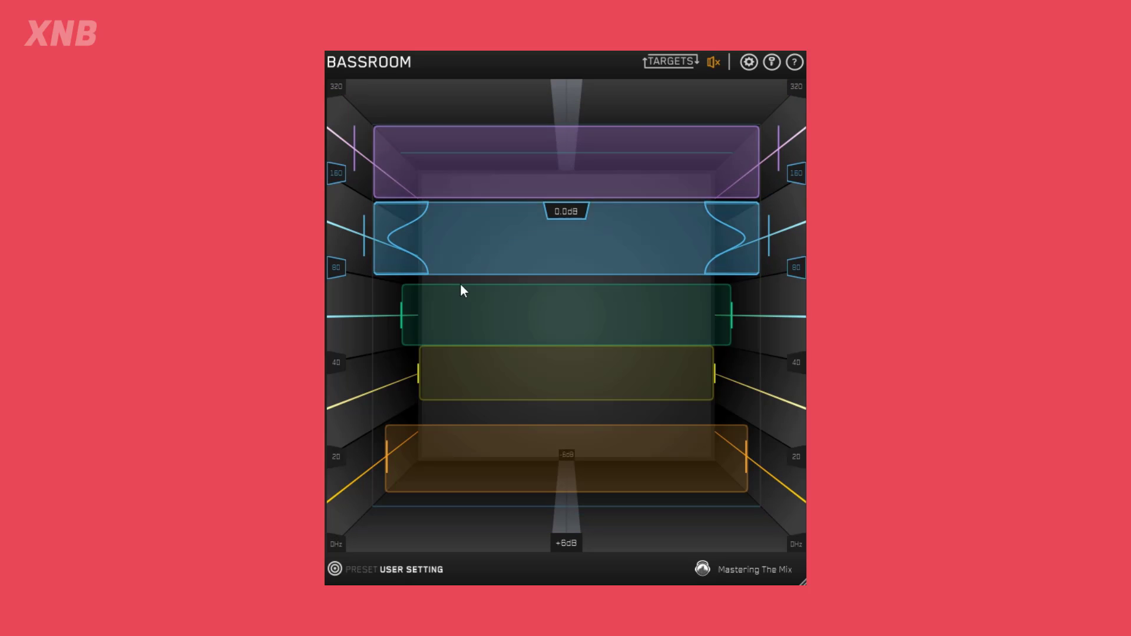
double_click(463, 309)
double_click(468, 366)
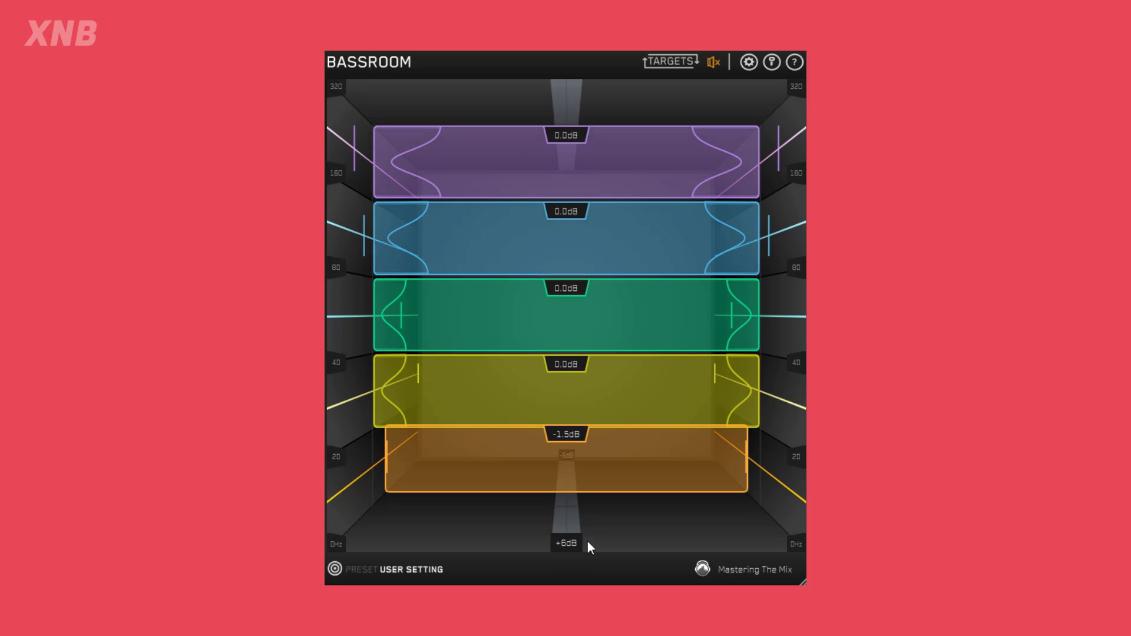
double_click(490, 456)
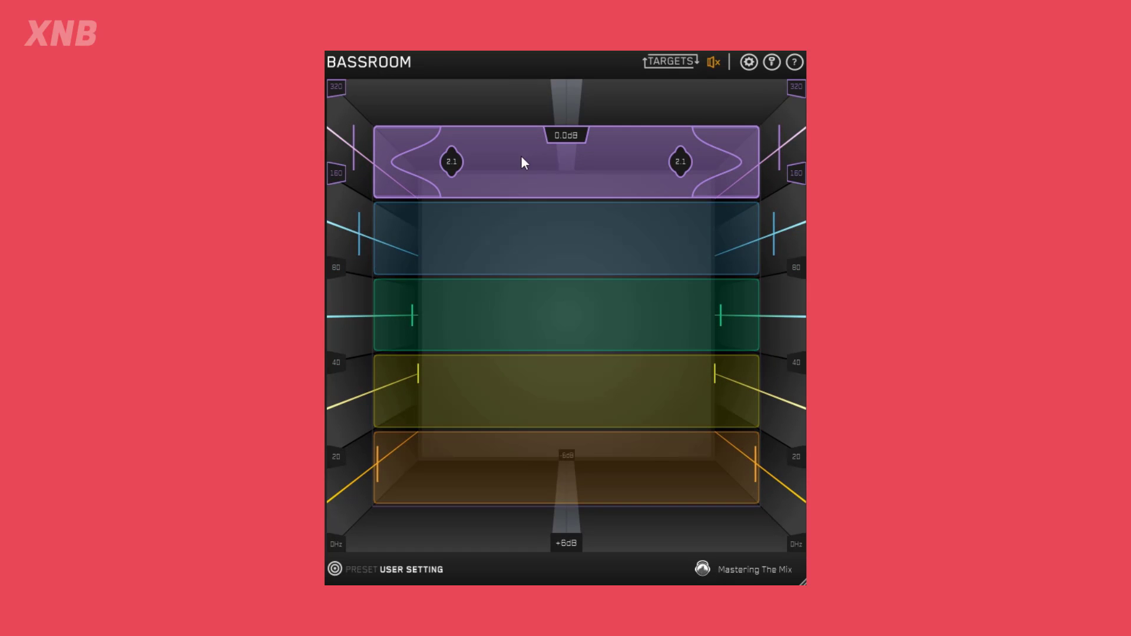
Set purple to +2.3 dB with Q 1.4, match blue and green to their targets, and set yellow to -2.8 dB and orange to -2.6 dB.
drag(457, 166, 496, 142)
mouse_move(480, 235)
mouse_down()
mouse_move(479, 219)
mouse_move(489, 246)
mouse_move(496, 222)
mouse_up()
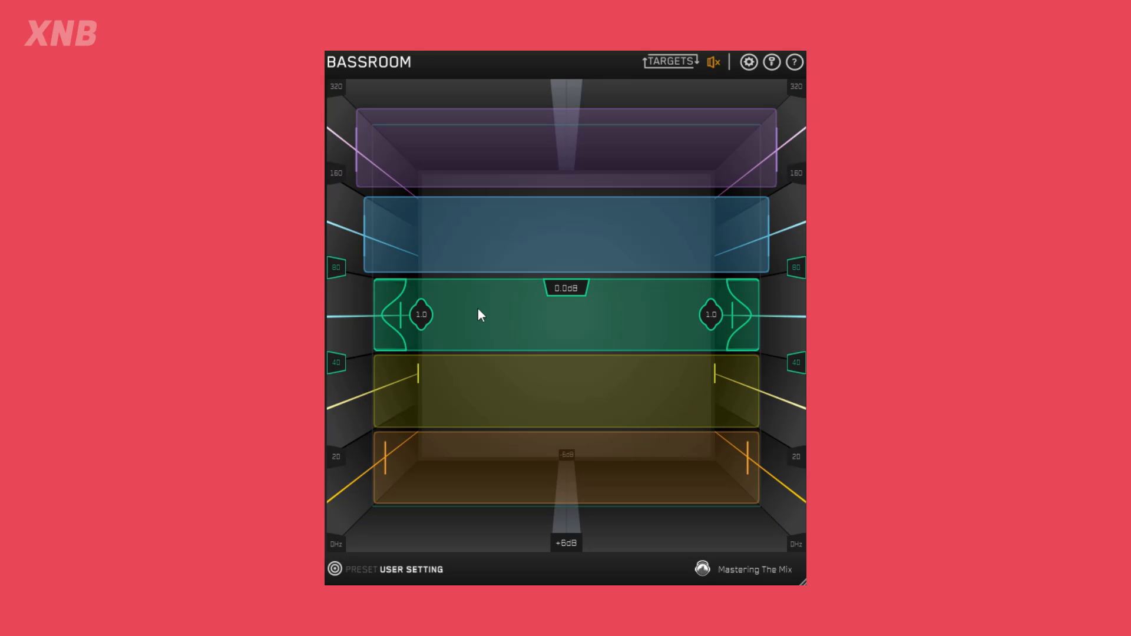
drag(478, 309, 489, 350)
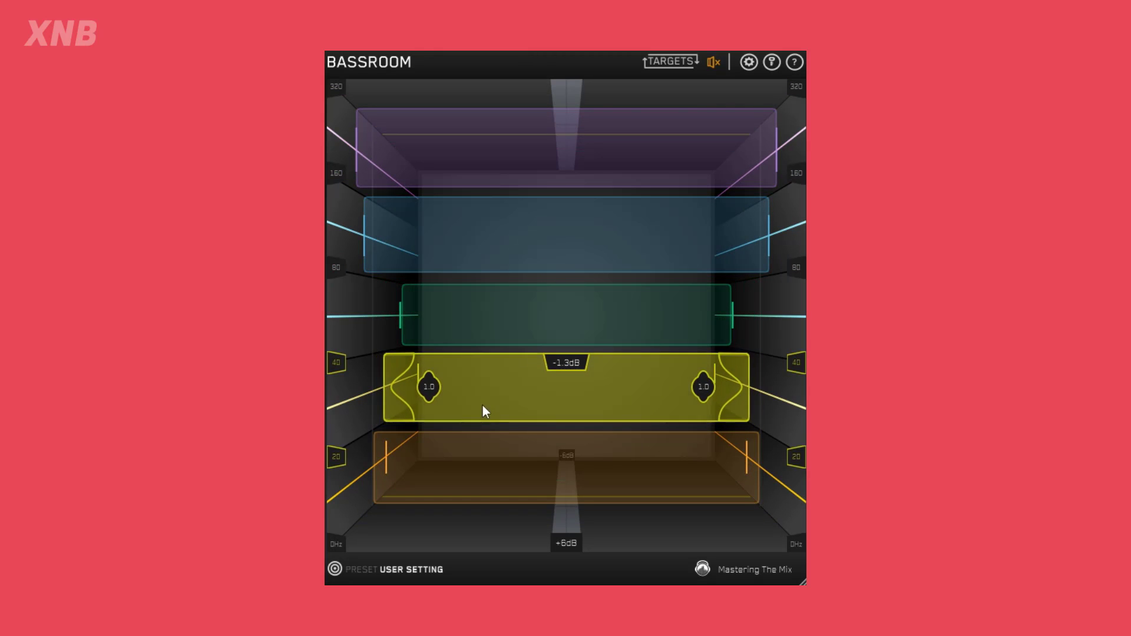
drag(482, 405, 487, 518)
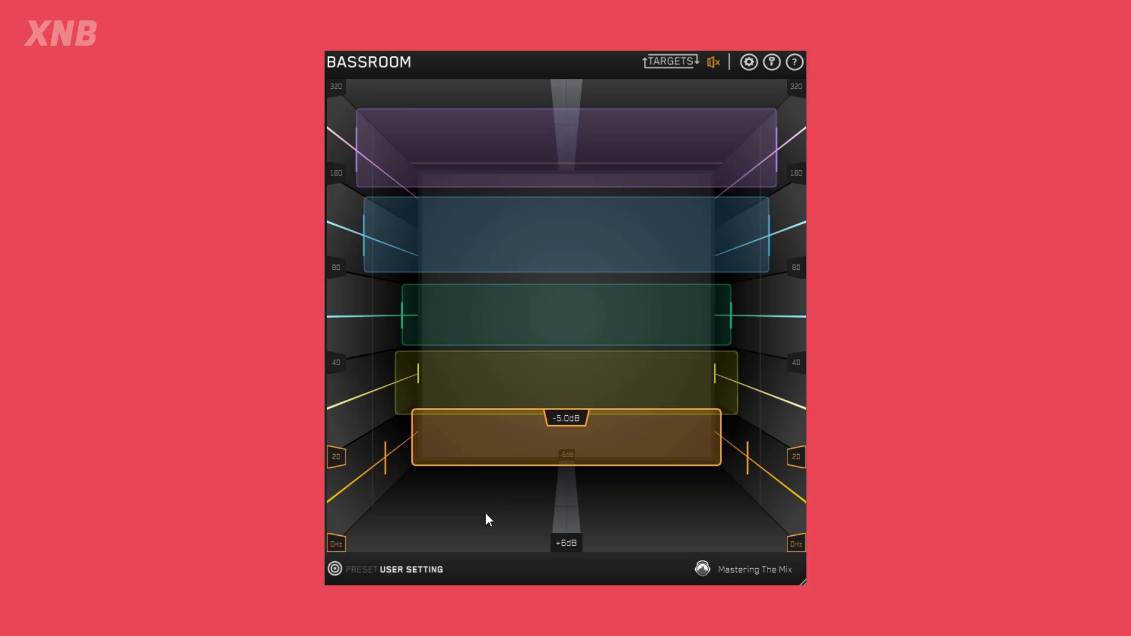
drag(479, 433, 488, 419)
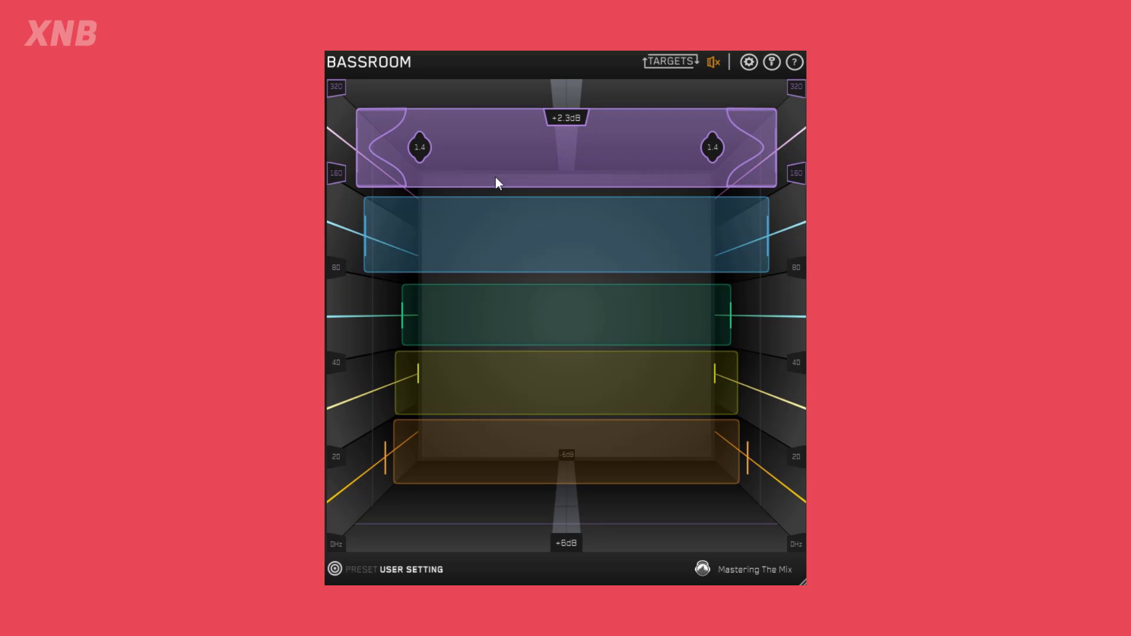
Fine-tune the gains to purple +2.8 dB, blue +2.5 dB and green -1.1 dB, and lower the blue band's Q.
drag(490, 256, 494, 239)
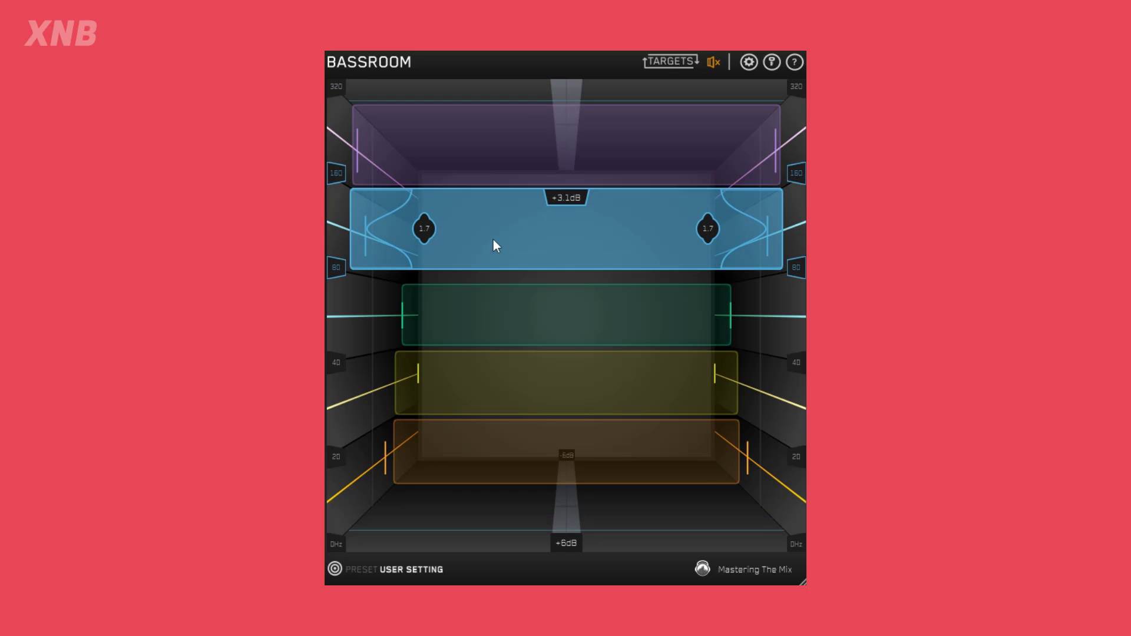
drag(522, 289, 522, 271)
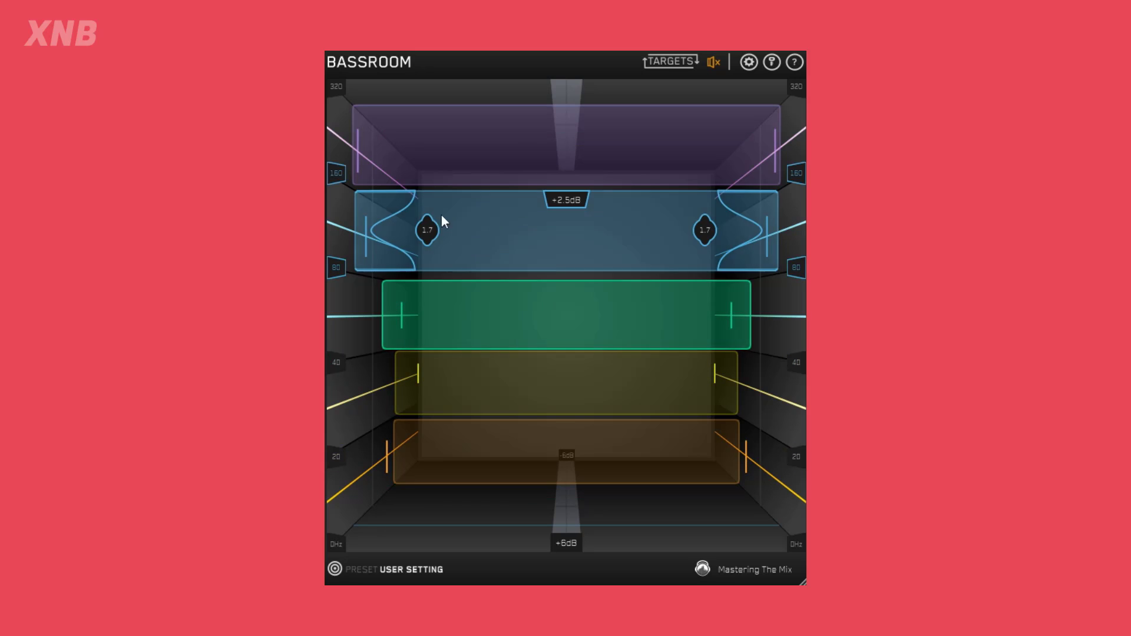
drag(412, 236, 387, 222)
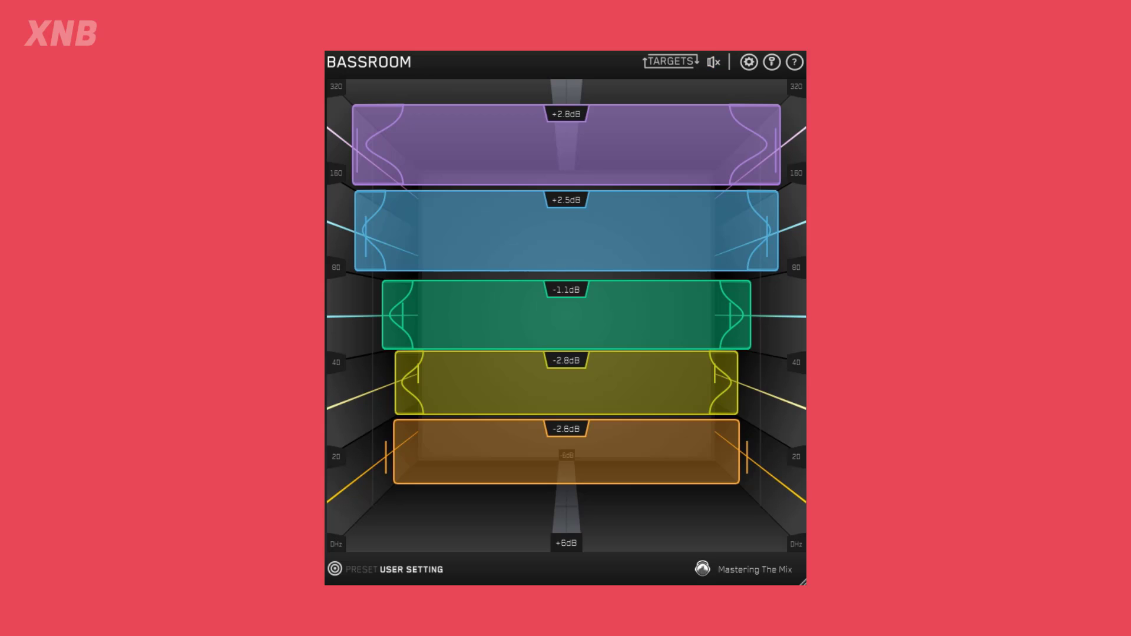
mouse_move(717, 67)
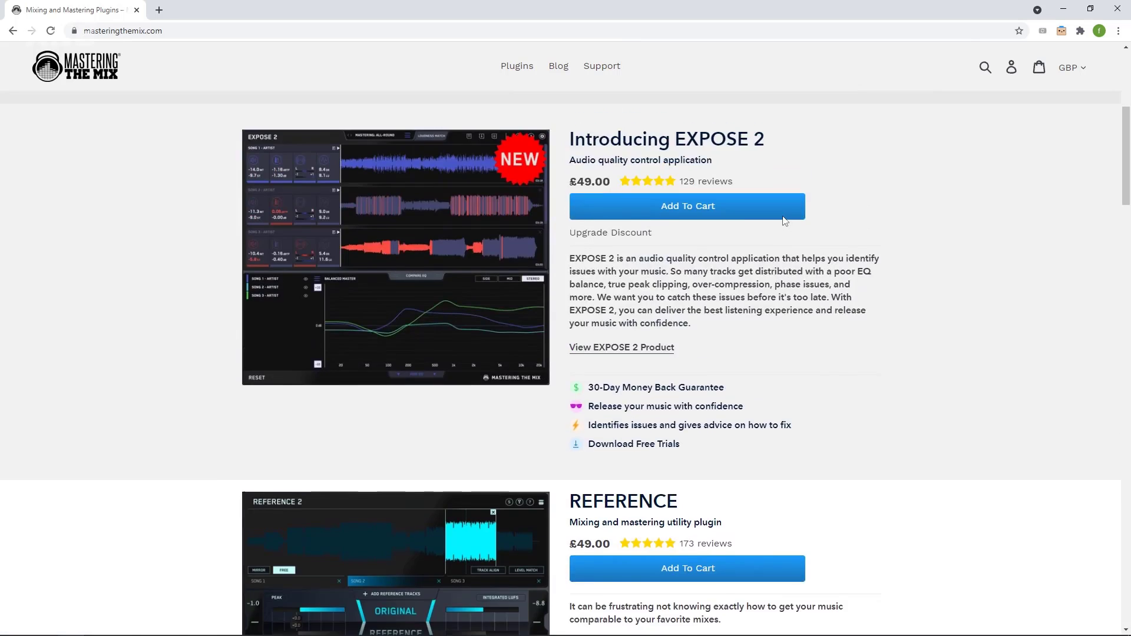
Switch to the Mastering The Mix website and look through the BASSROOM, bundle discount and MIXROOM listings.
scroll(782, 218, up, 6)
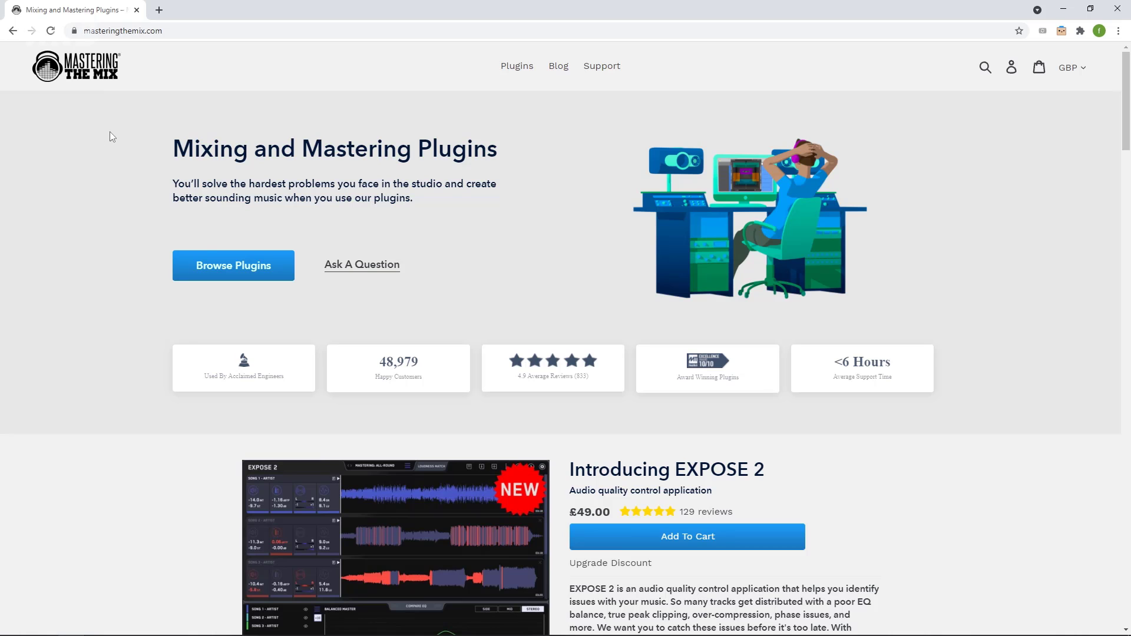
scroll(101, 249, down, 9)
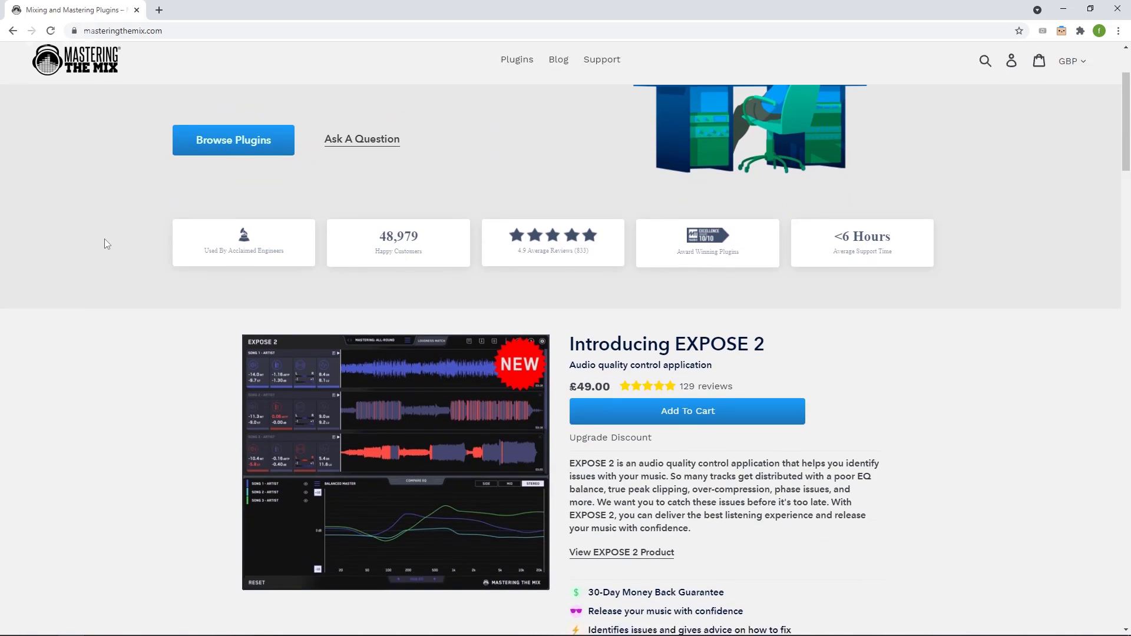
scroll(107, 244, down, 9)
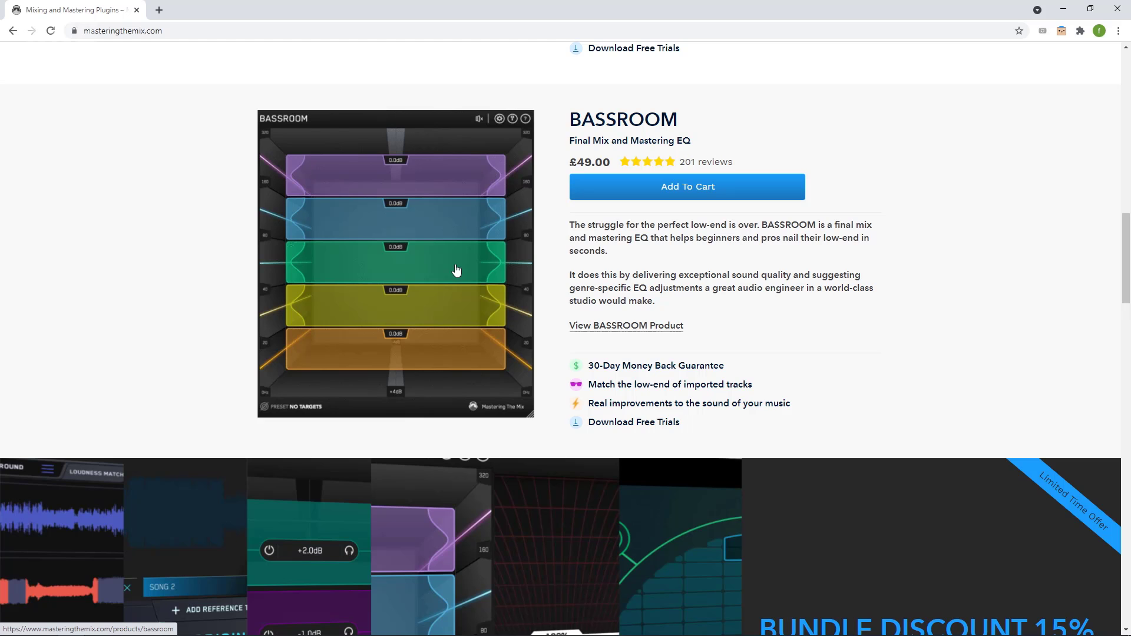
scroll(1014, 329, down, 7)
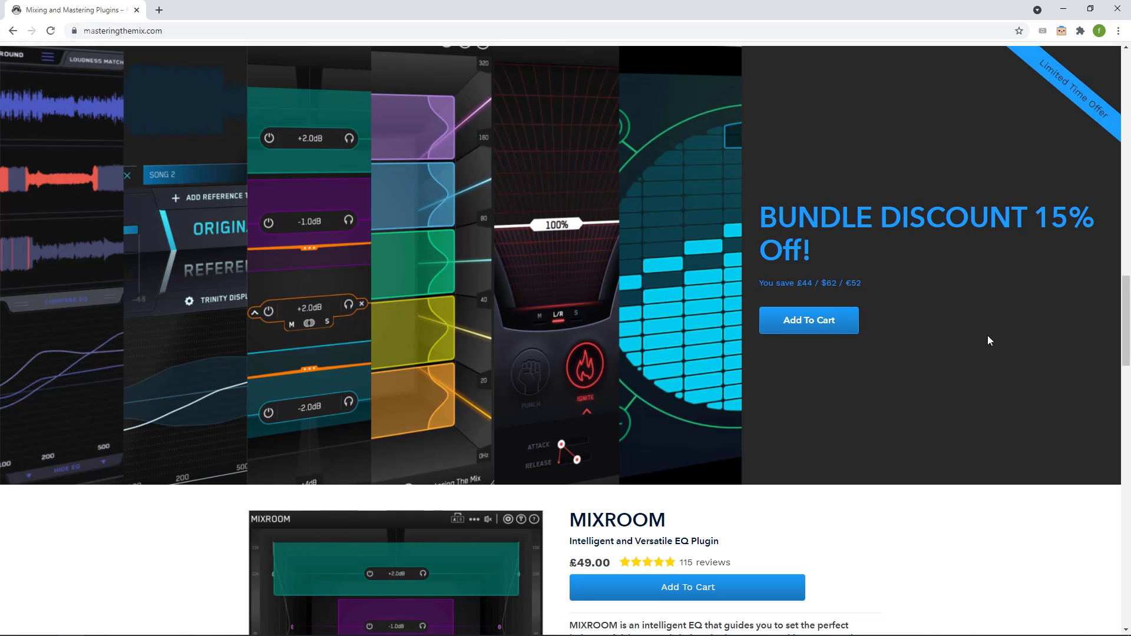
scroll(988, 341, down, 5)
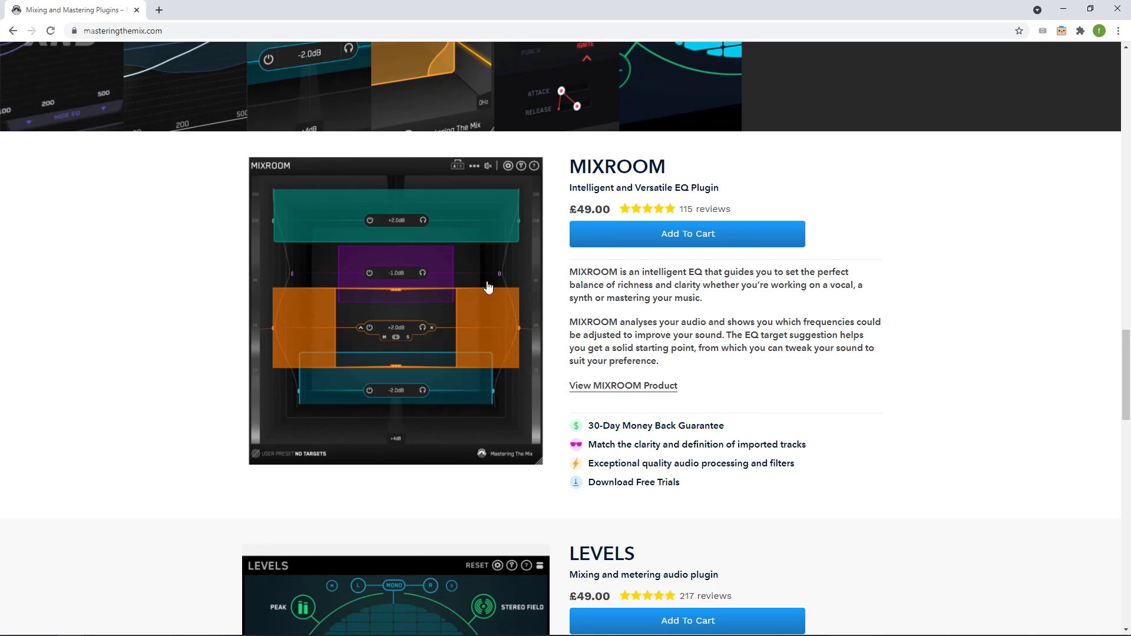
scroll(940, 341, up, 15)
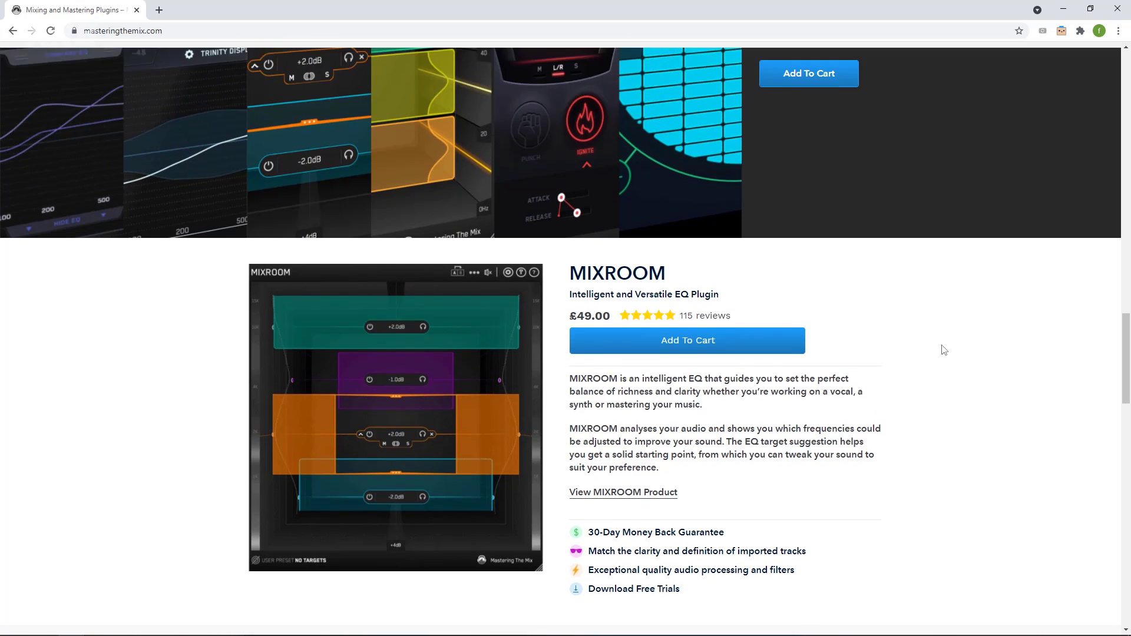
scroll(943, 346, down, 3)
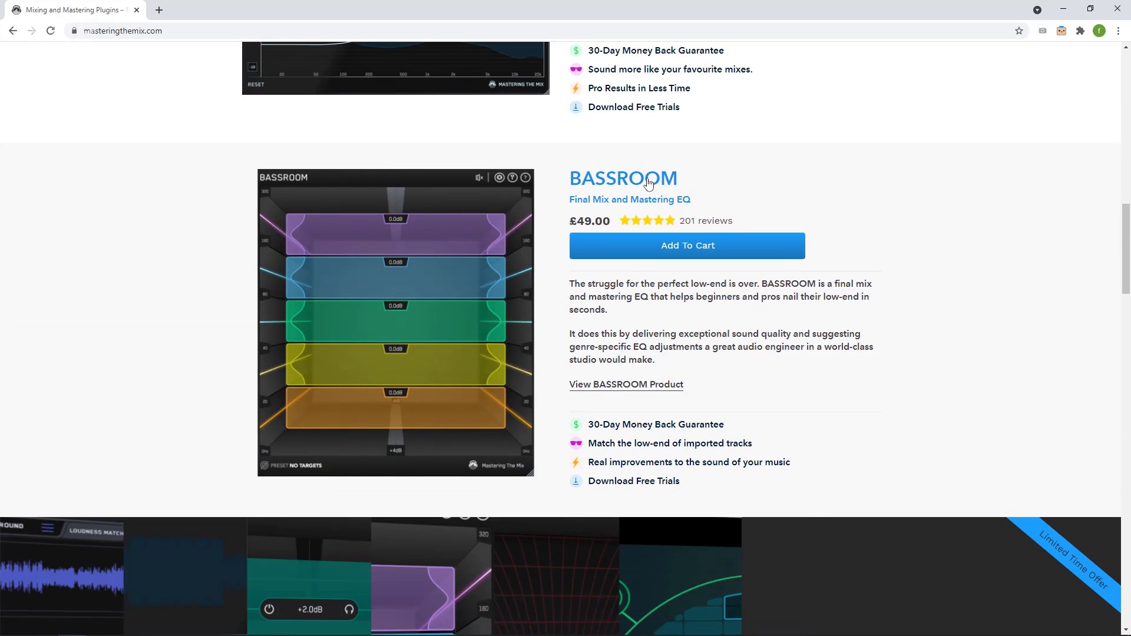